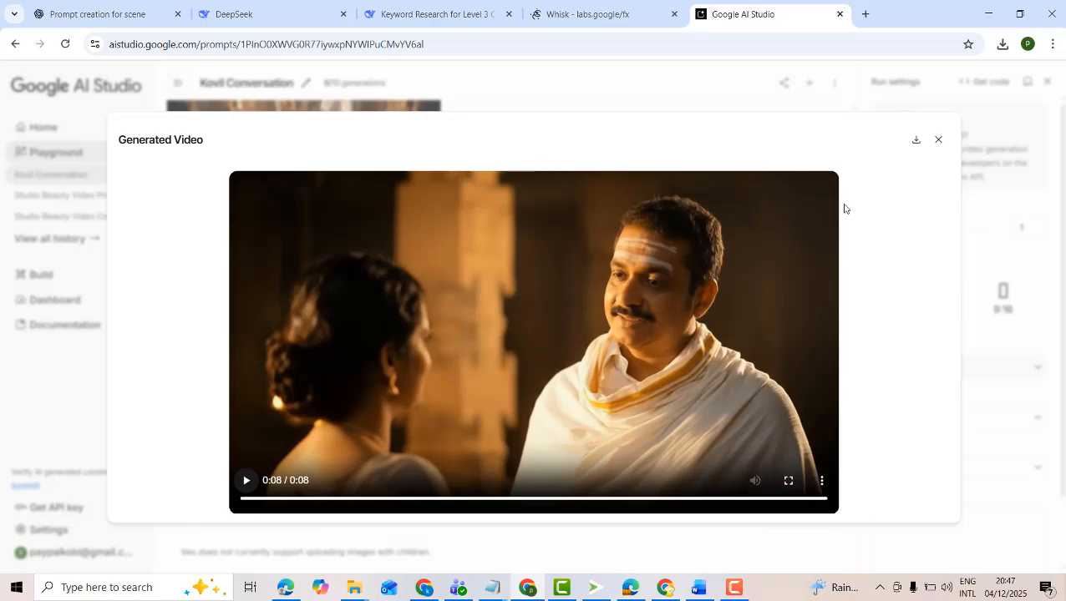
pyautogui.click(733, 587)
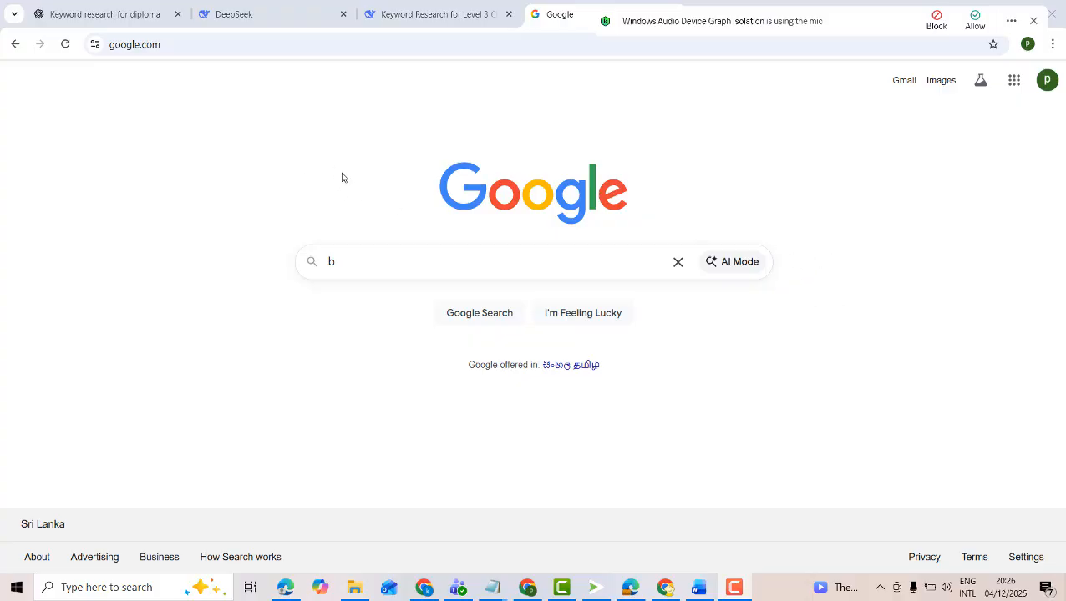
# Search Google for "google whisk ai" and open the Whisk result on labs.google/fx
pyautogui.doubleClick(348, 263)
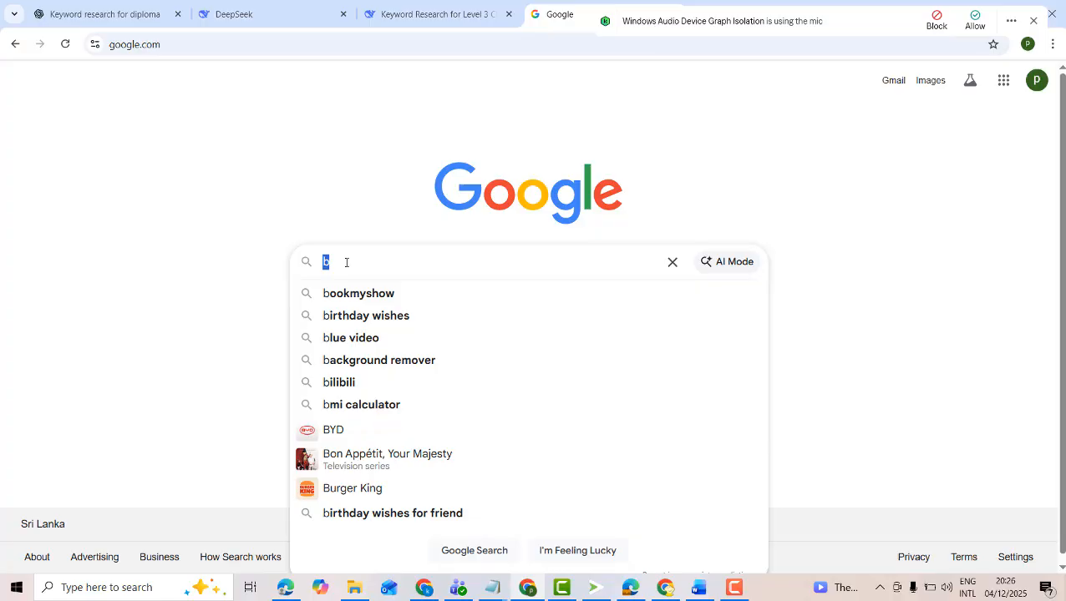
pyautogui.write('google')
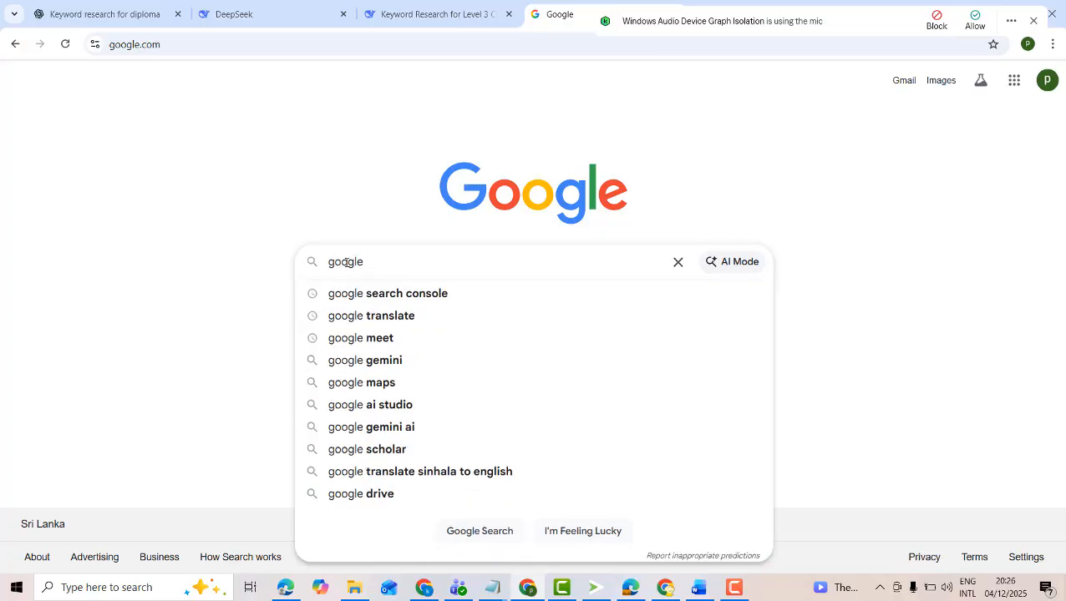
pyautogui.write(' wh')
pyautogui.press('Down')
pyautogui.press('Down')
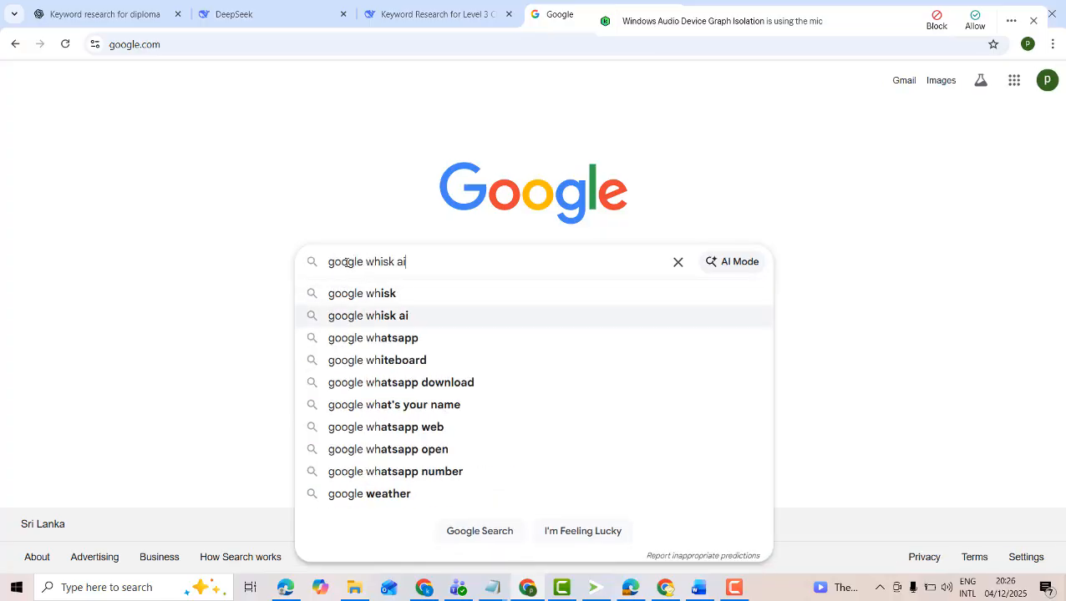
pyautogui.press('Return')
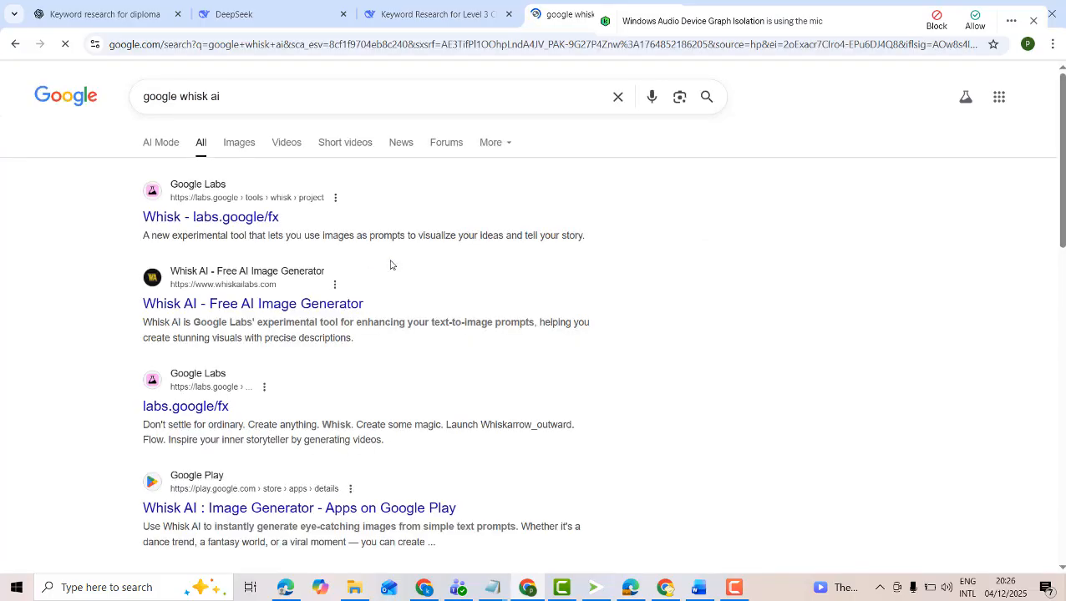
pyautogui.click(209, 221)
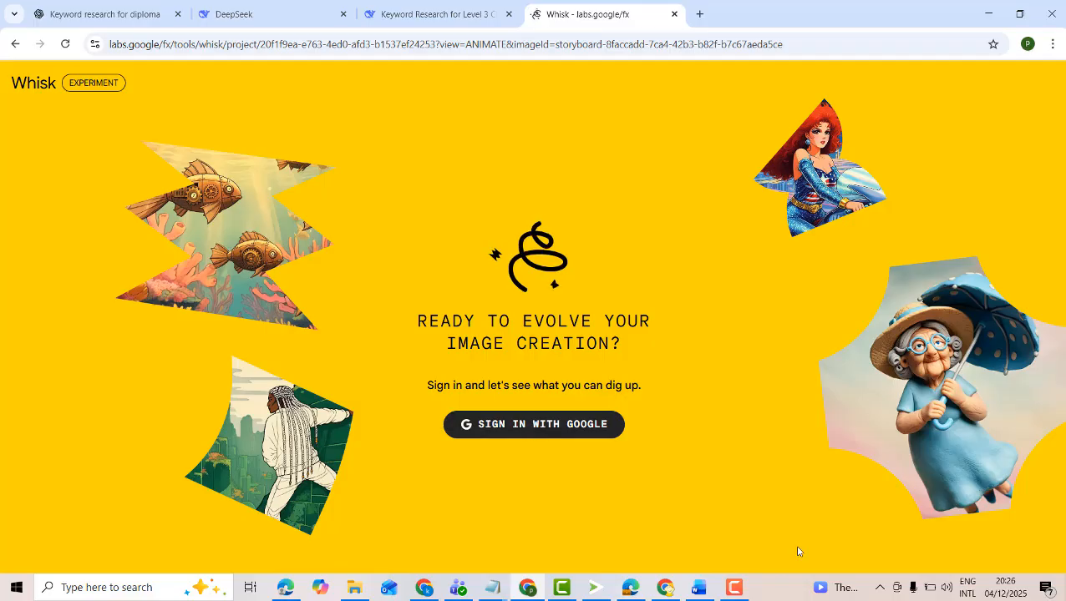
pyautogui.click(723, 597)
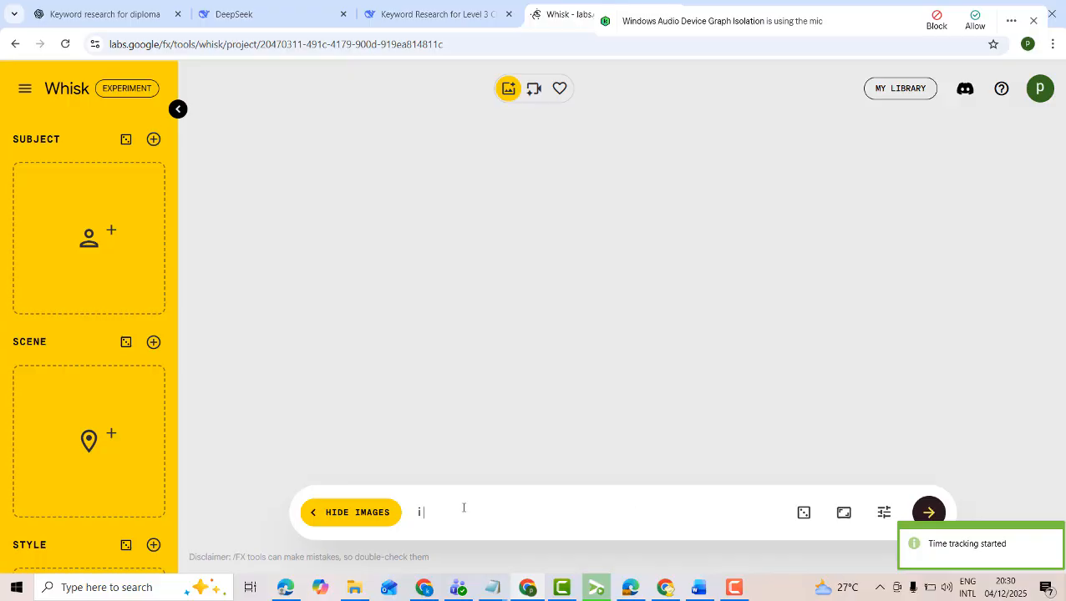
# Write the Whisk image prompt "a indian woman wearing saree at kovil scence background", correcting the spelling of "background"
pyautogui.write('a indian')
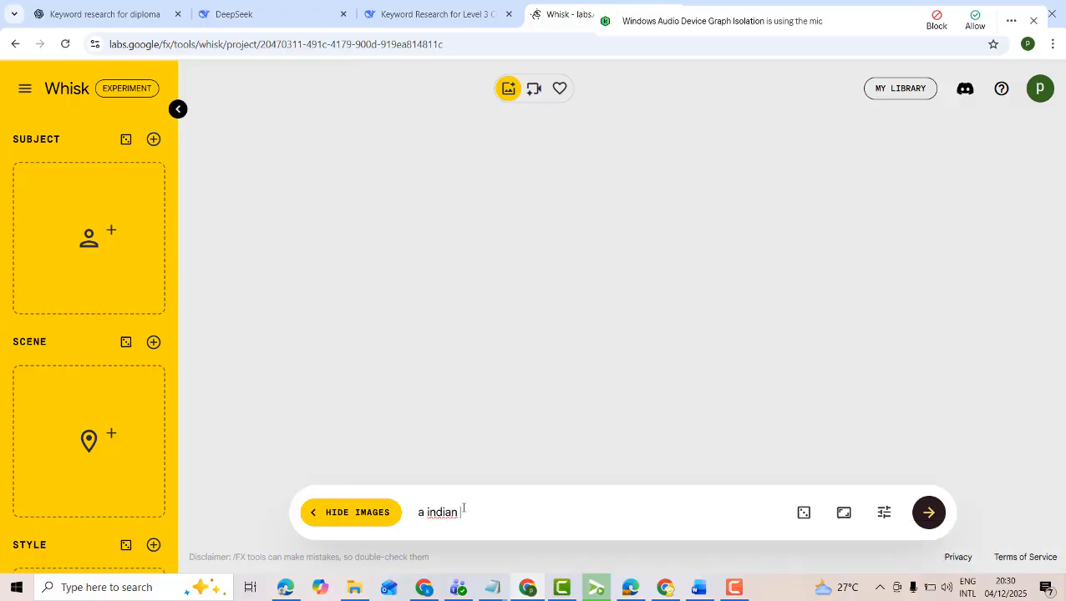
pyautogui.write(' woman wearing saree')
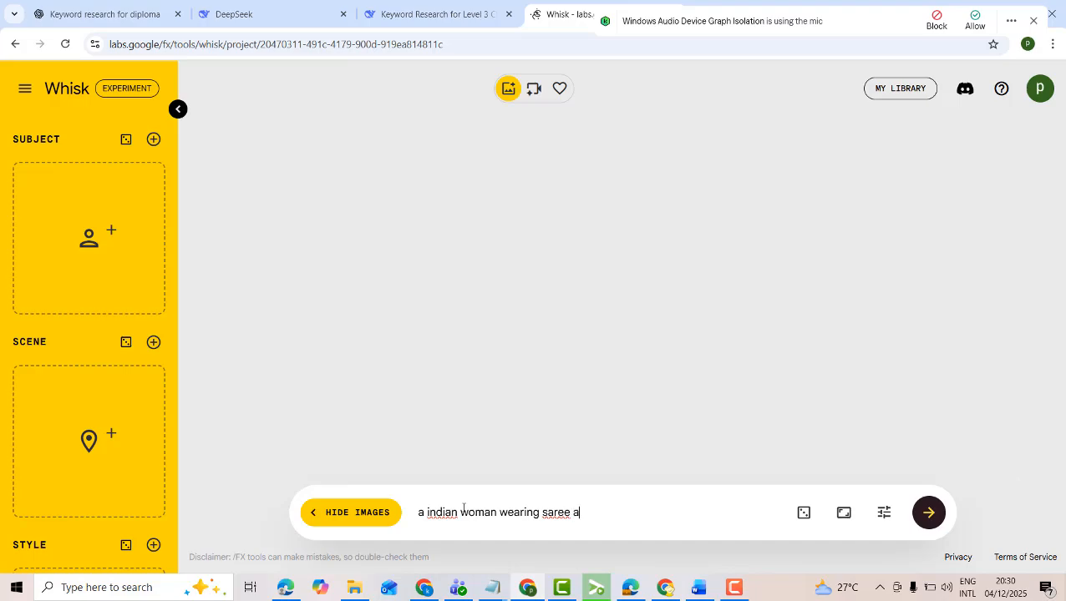
pyautogui.write('at kol')
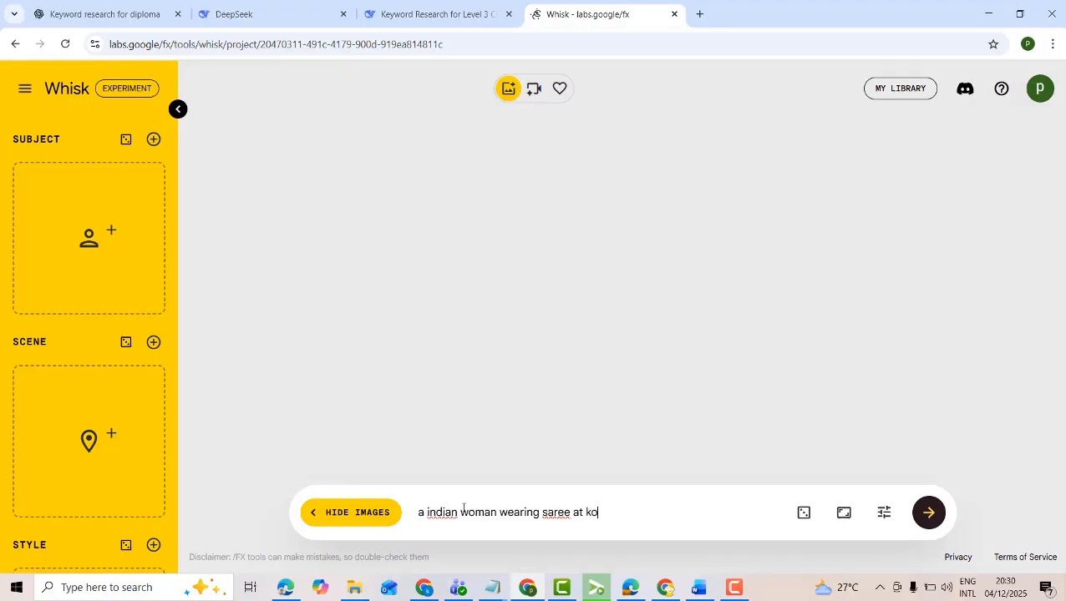
pyautogui.press('BackSpace')
pyautogui.write('vil')
pyautogui.write(' sec')
pyautogui.write('nce')
pyautogui.write(' back')
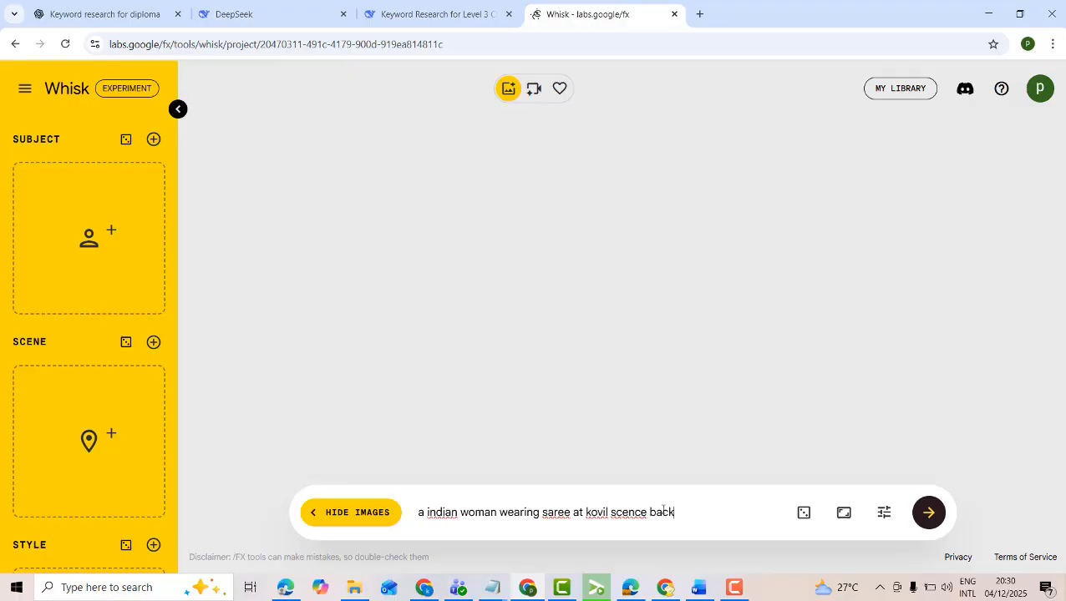
pyautogui.write('hround')
pyautogui.rightClick(687, 512)
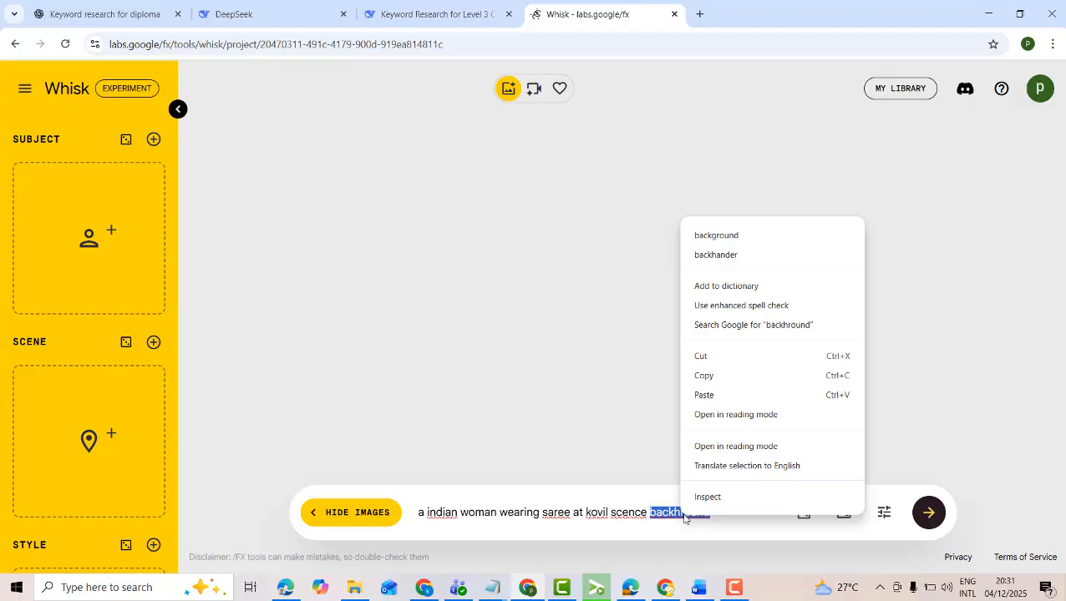
pyautogui.click(732, 243)
# Copy the whole Whisk prompt, switch to ChatGPT and start a new chat
pyautogui.moveTo(723, 517); pyautogui.dragTo(416, 512)
pyautogui.hotkey('ctrl', 'c')
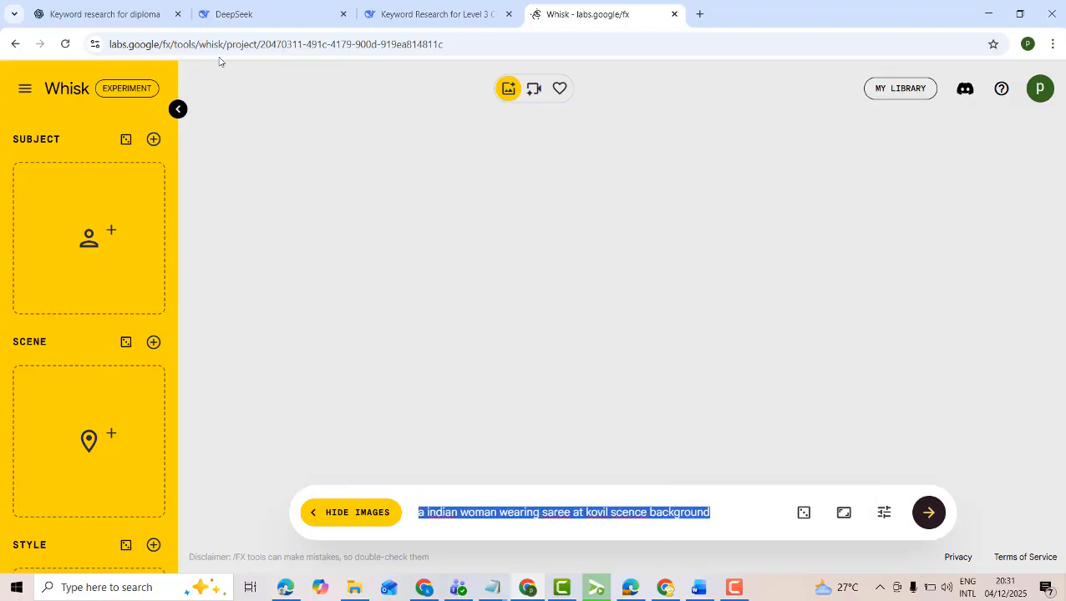
pyautogui.click(151, 14)
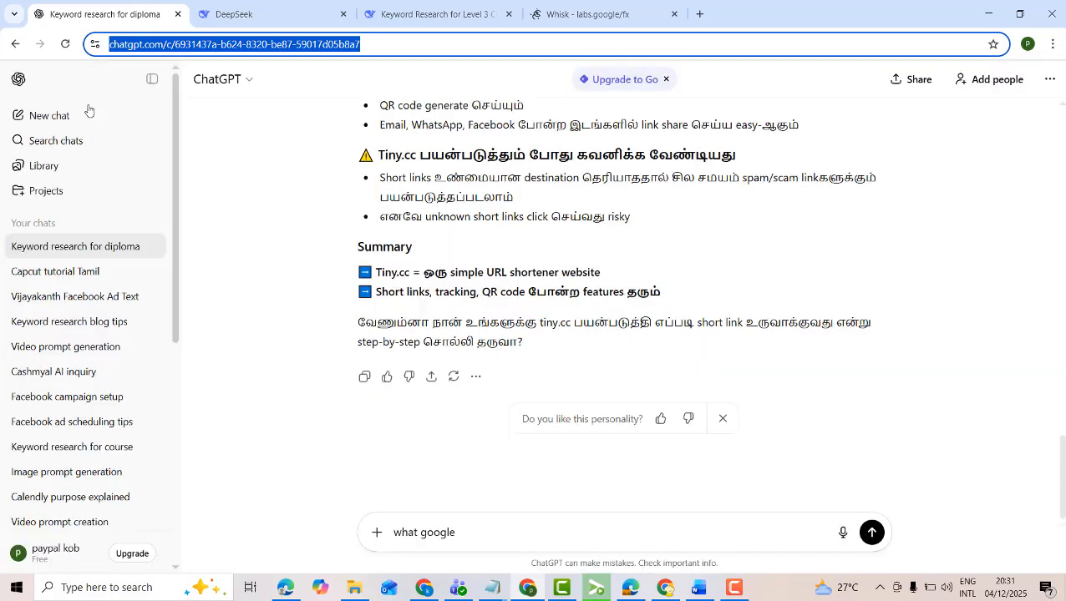
pyautogui.click(54, 117)
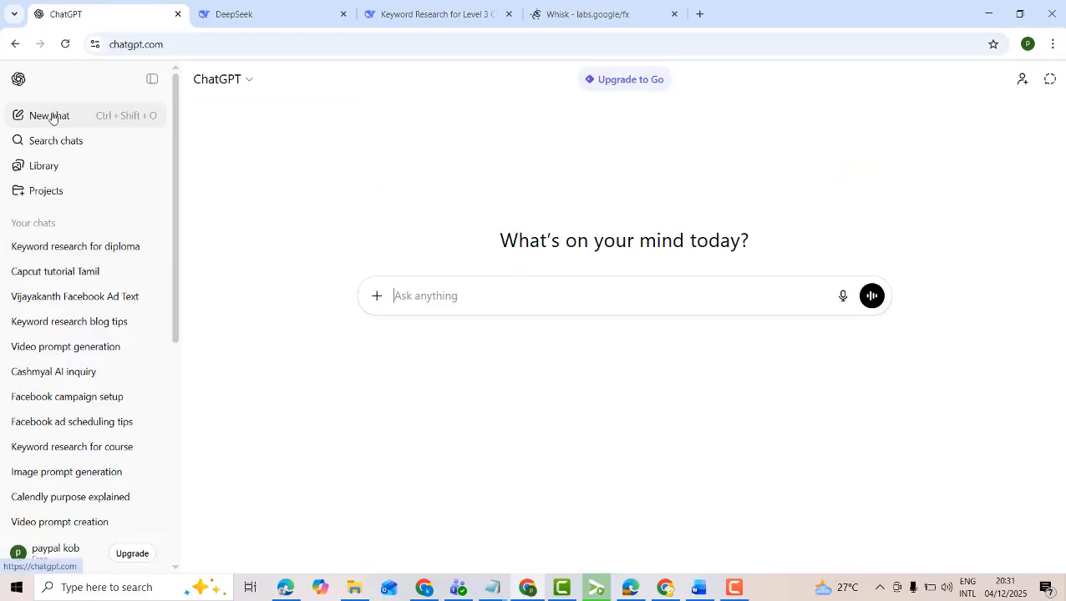
# Send the message "act as word best prompt creator here is the text :" followed by the copied Whisk prompt
pyautogui.write('act a')
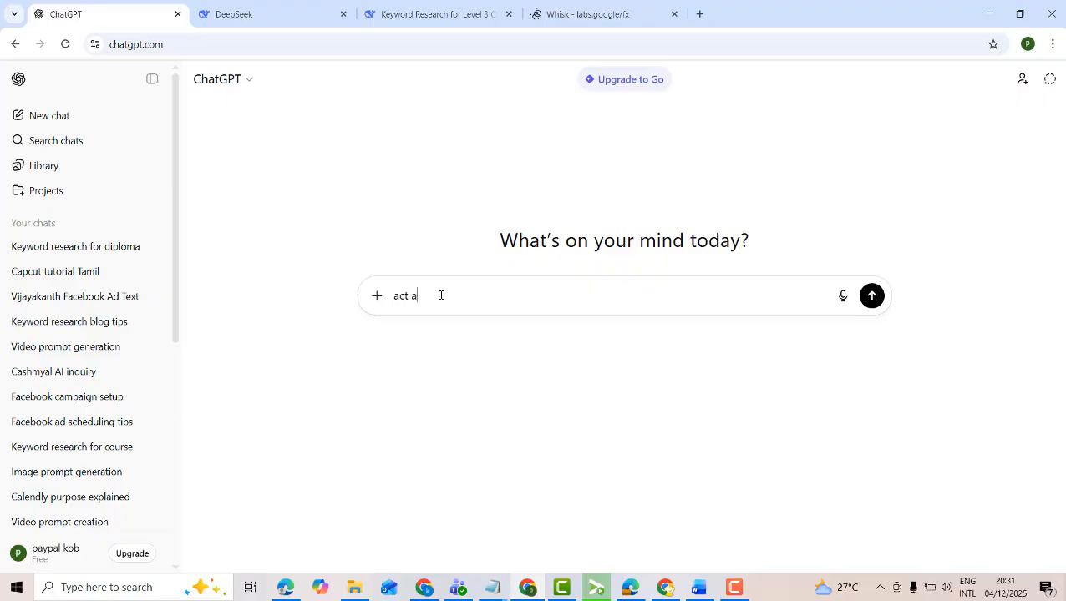
pyautogui.write('s wordpre')
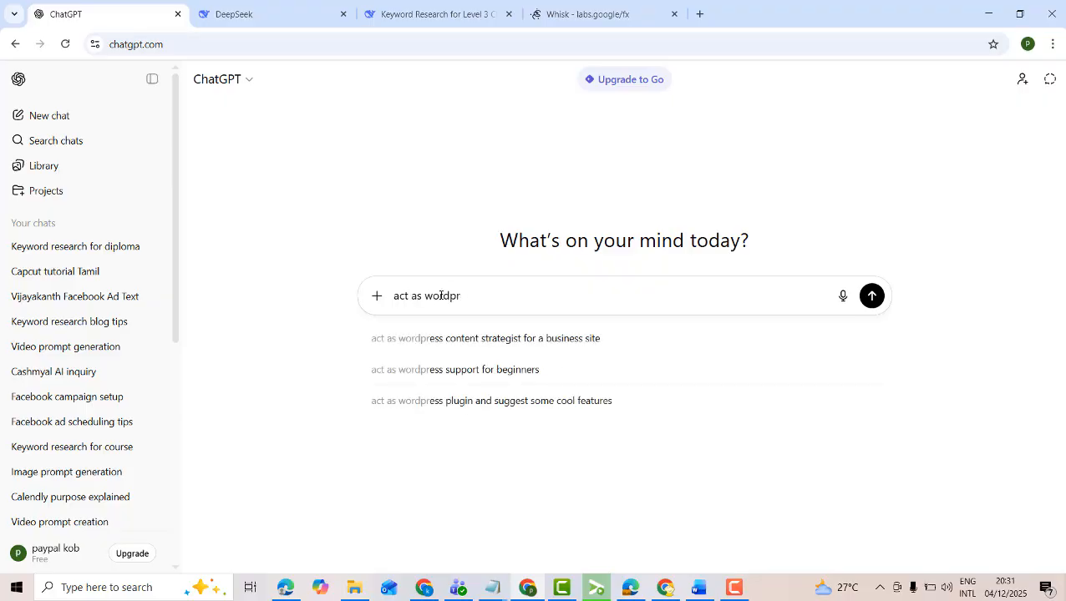
pyautogui.press('BackSpace')
pyautogui.press('BackSpace')
pyautogui.write('be')
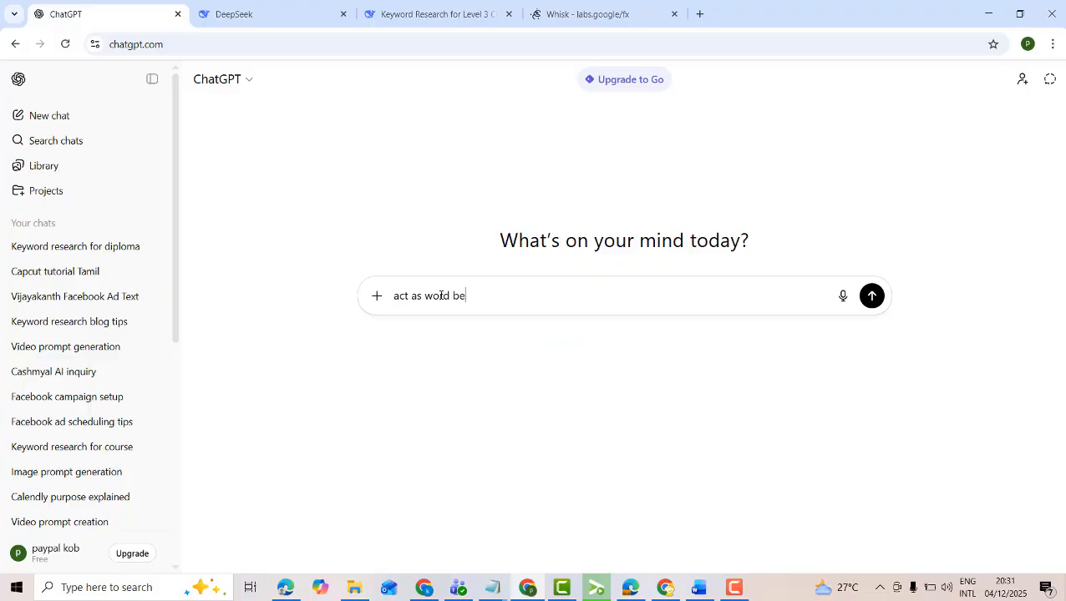
pyautogui.write('st prom')
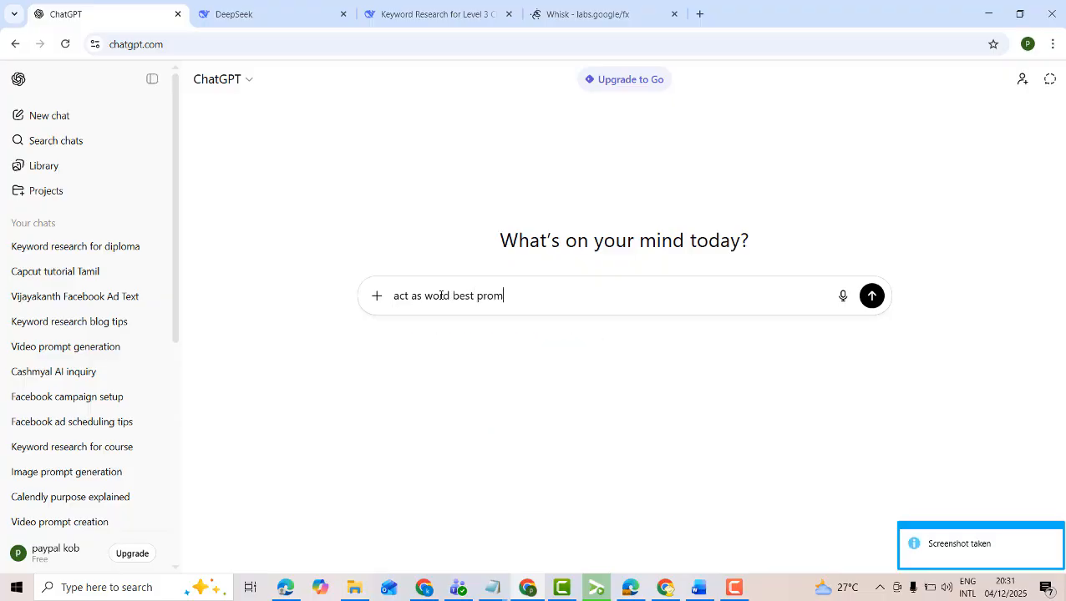
pyautogui.write('pt creator here is')
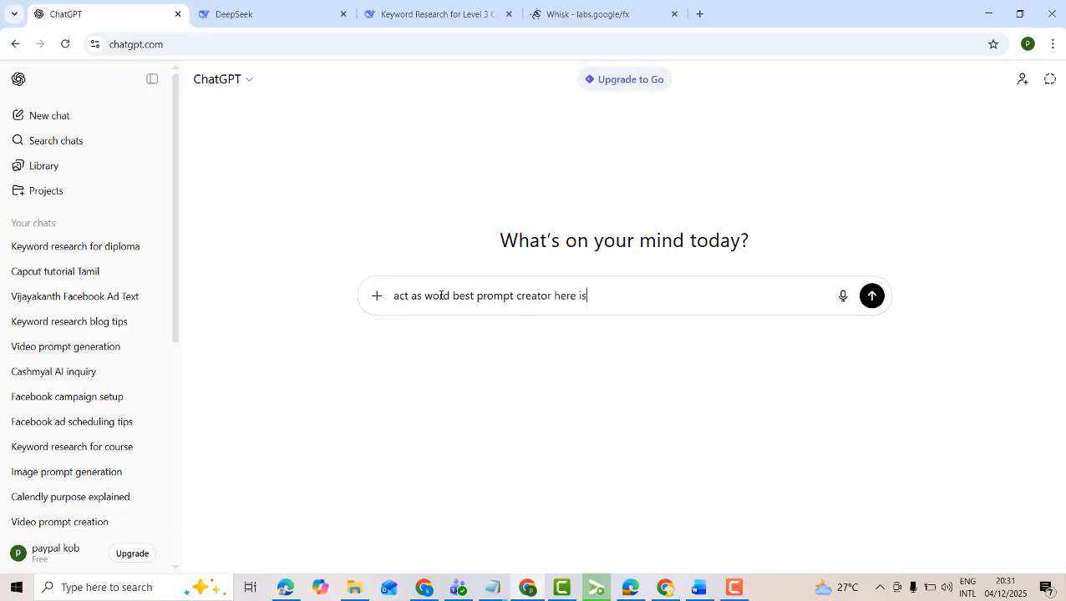
pyautogui.write(' the text :')
pyautogui.hotkey('ctrl', 'v')
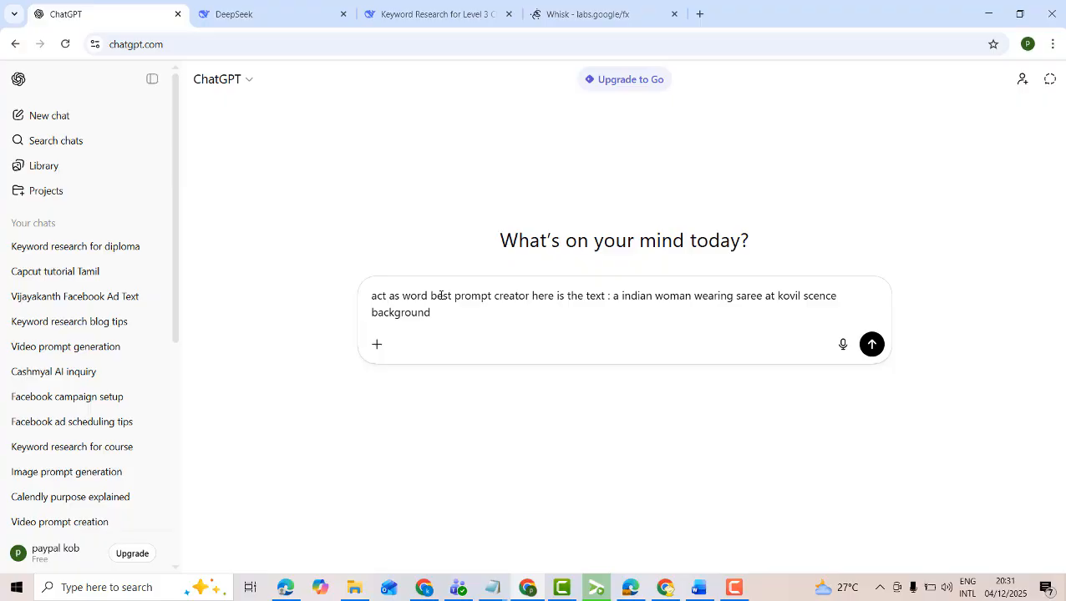
pyautogui.press('Return')
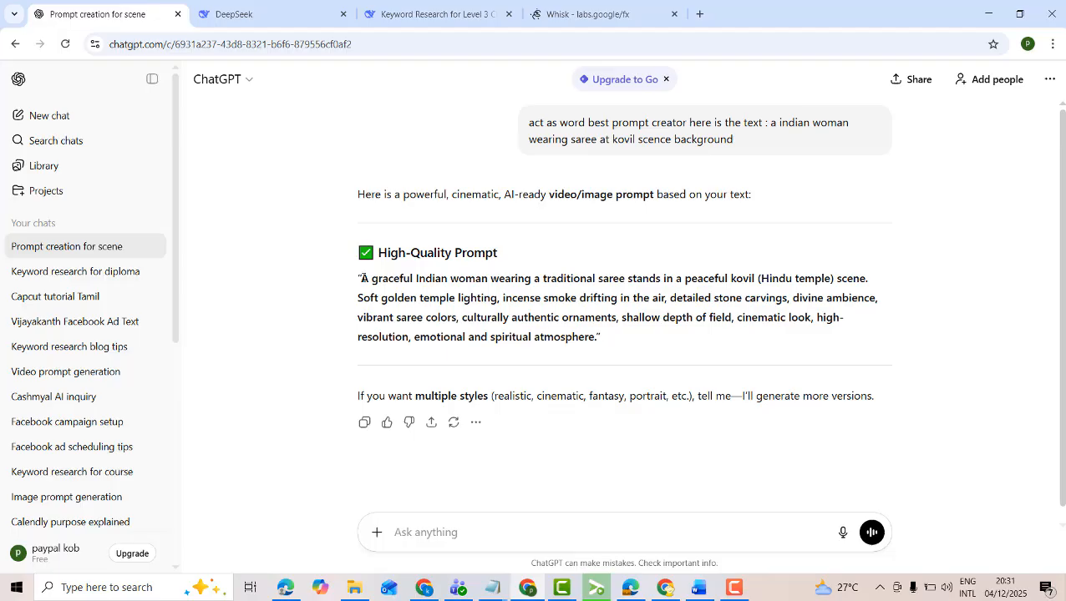
# Copy ChatGPT's high-quality prompt, replace the existing prompt in Whisk with it and generate the images
pyautogui.moveTo(361, 278); pyautogui.dragTo(653, 358)
pyautogui.hotkey('ctrl', 'c')
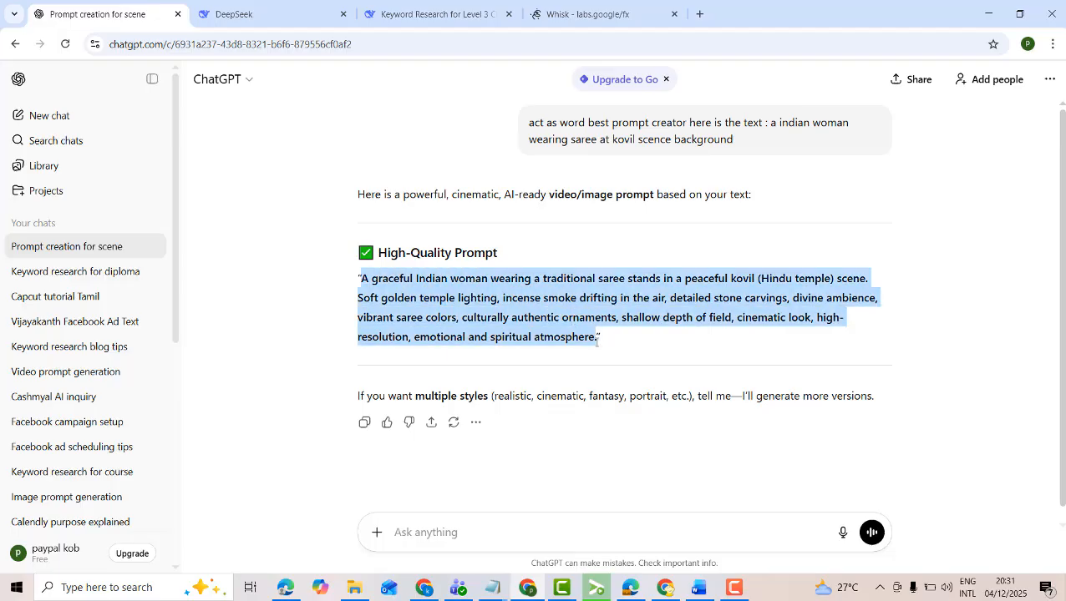
pyautogui.click(609, 13)
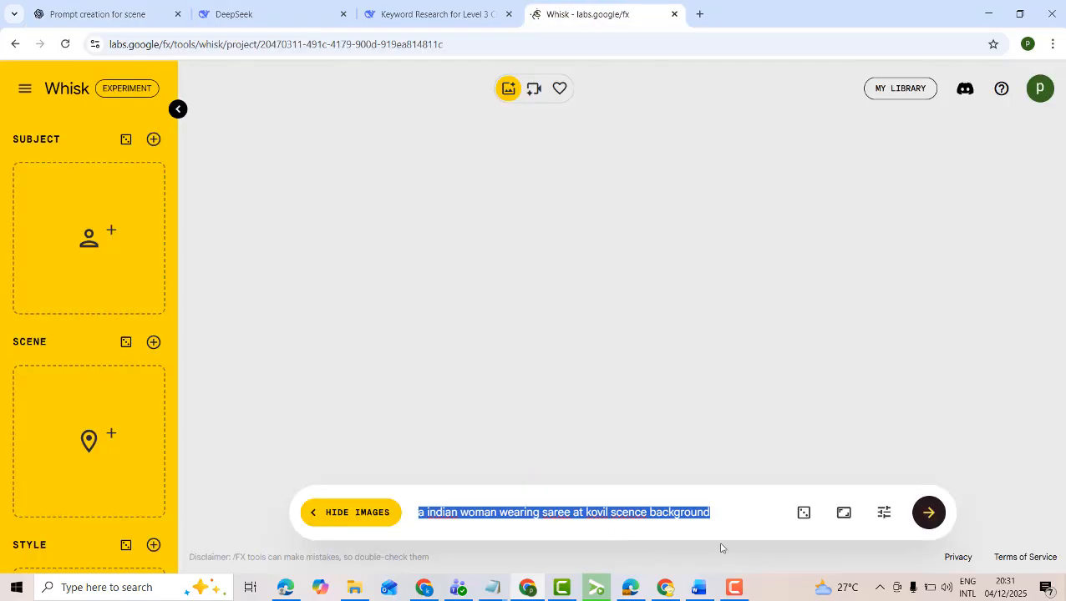
pyautogui.tripleClick(710, 515)
pyautogui.hotkey('ctrl', 'v')
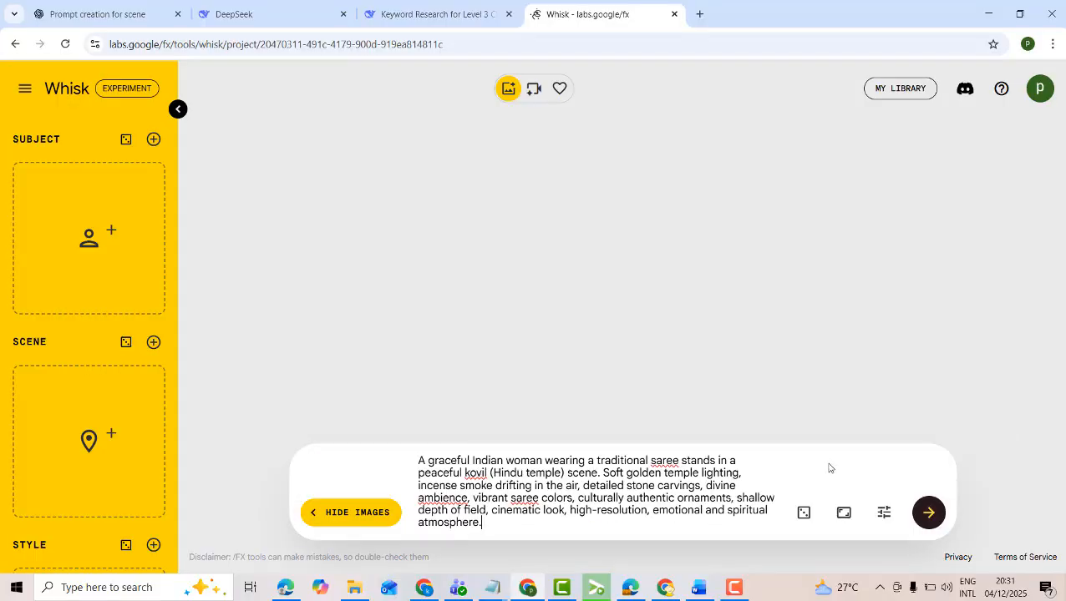
pyautogui.click(932, 519)
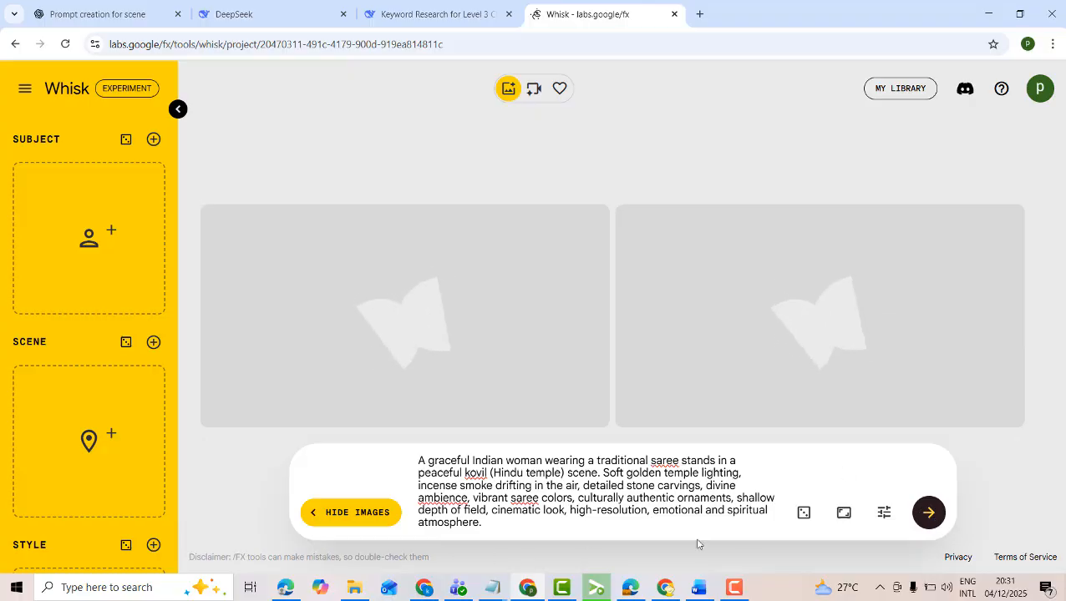
pyautogui.click(734, 588)
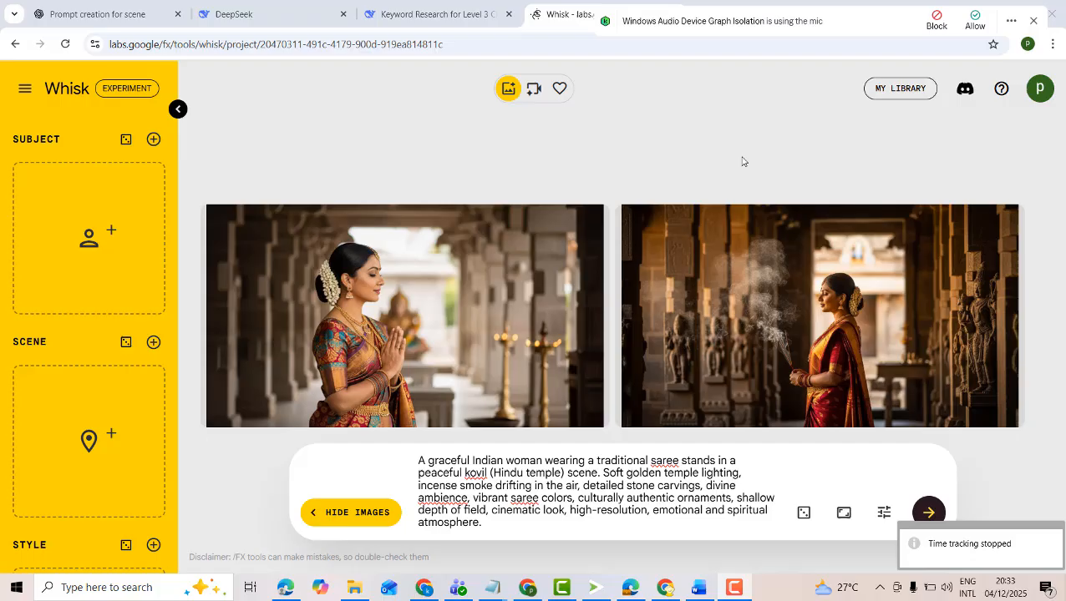
pyautogui.click(794, 140)
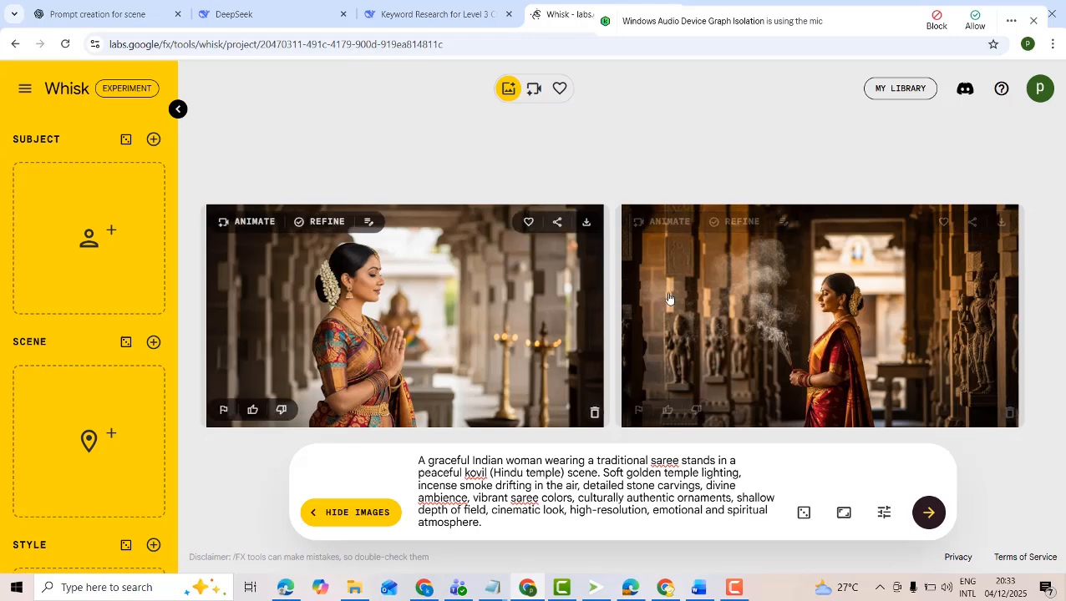
# Switch to ChatGPT, open the sent message for editing and replace "woman" with "man"
pyautogui.click(133, 14)
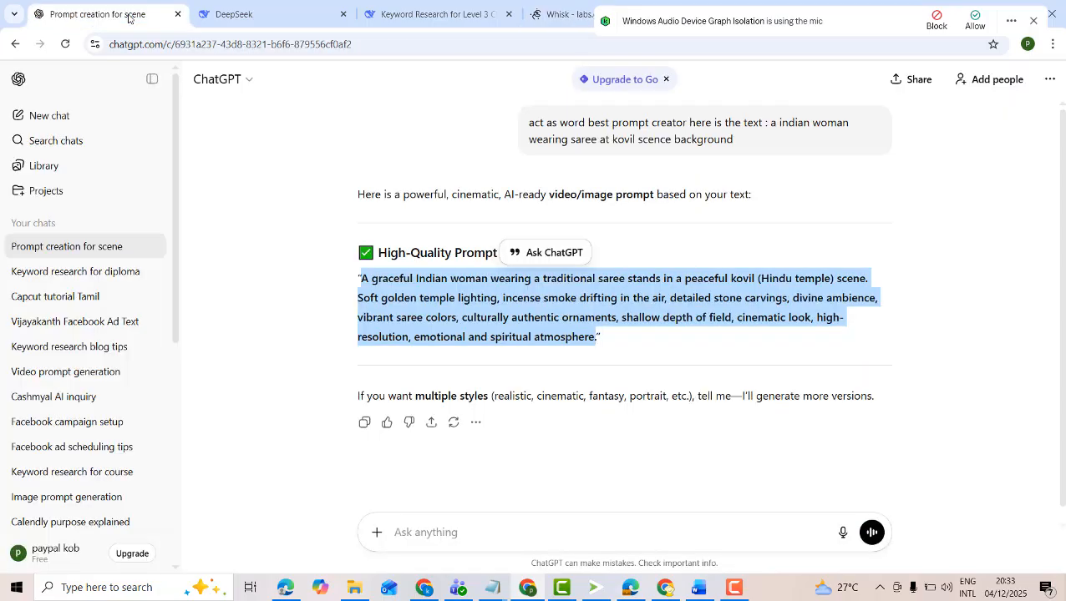
pyautogui.click(892, 349)
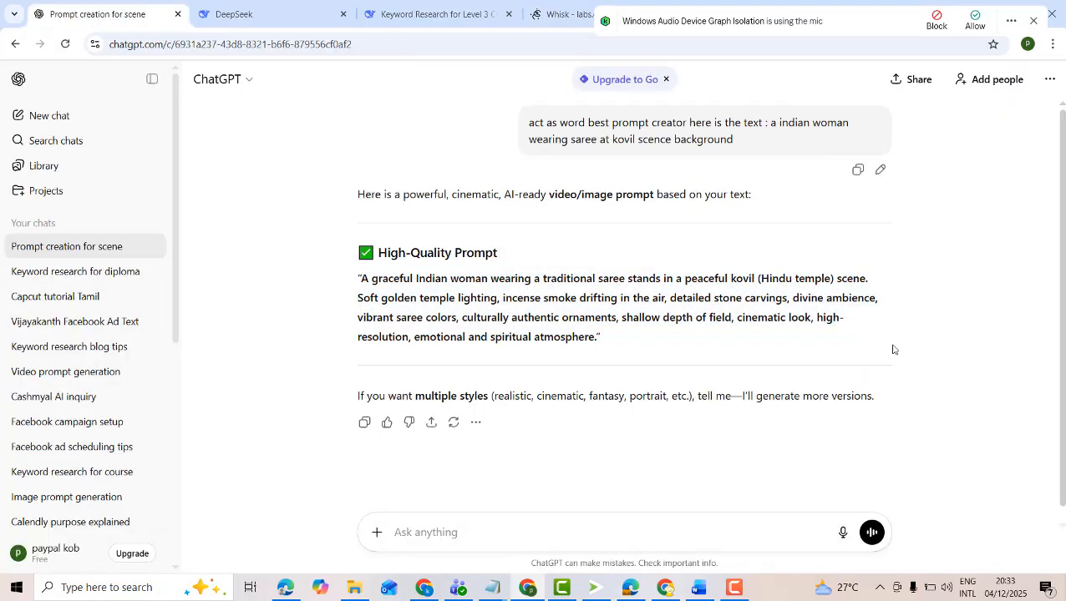
pyautogui.click(885, 169)
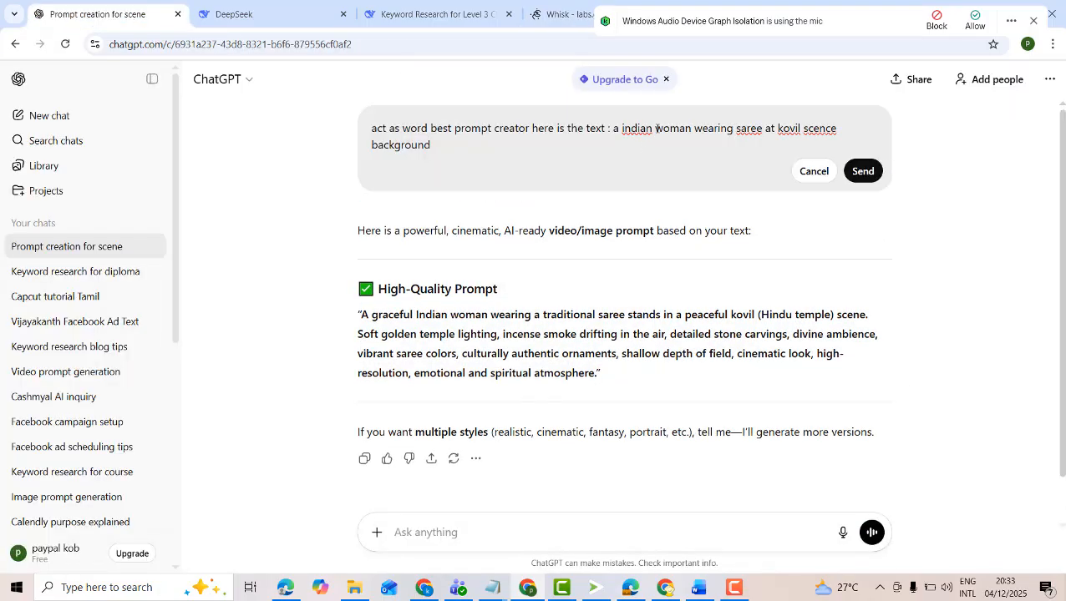
pyautogui.moveTo(656, 129); pyautogui.dragTo(691, 129)
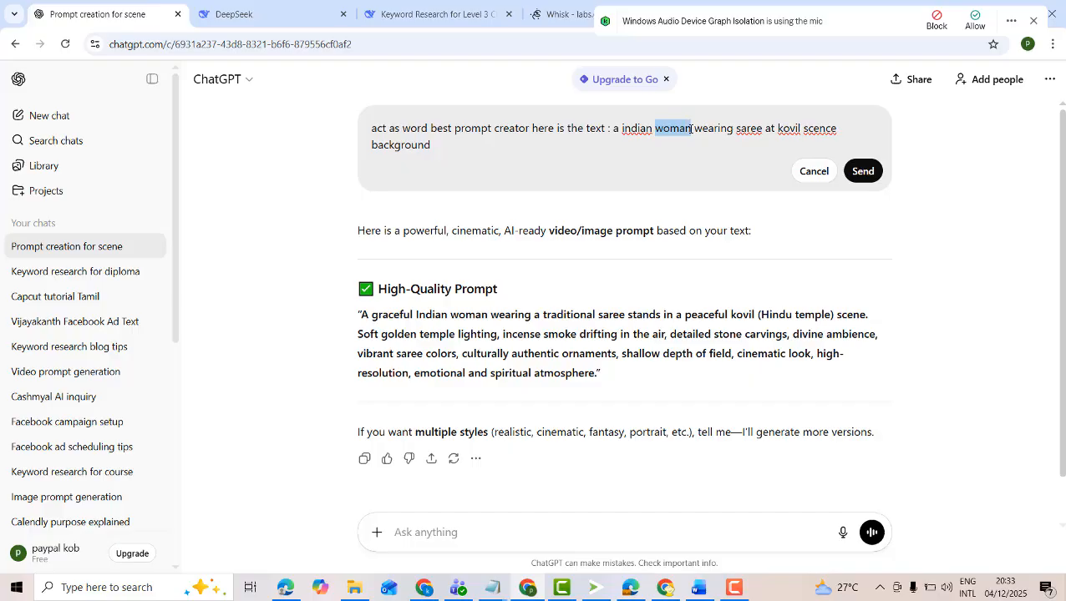
pyautogui.write('man')
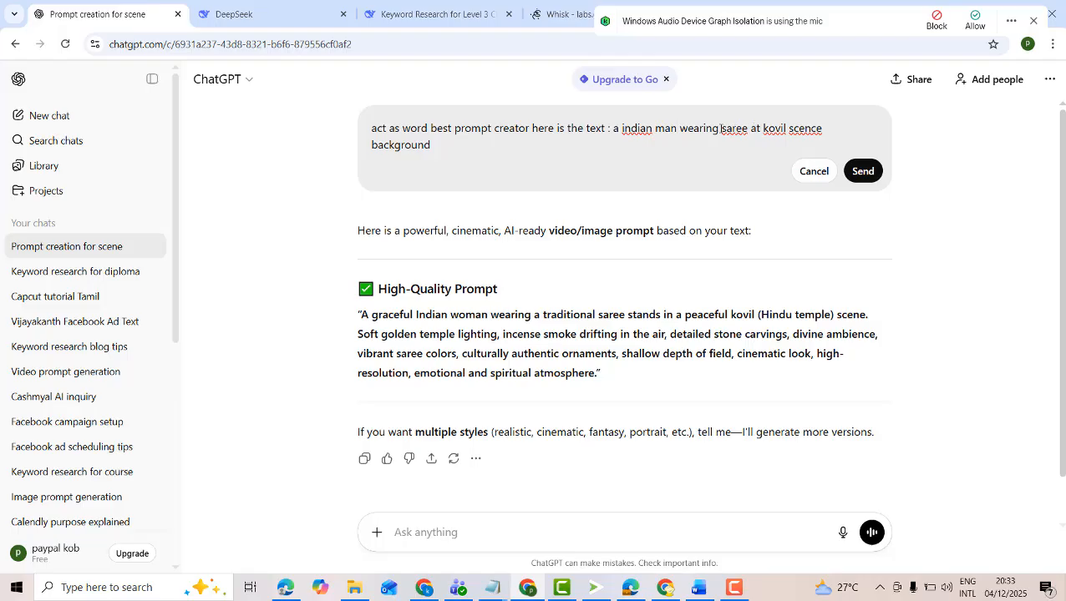
# Replace "saree" with "white vaatti" in the message being edited
pyautogui.moveTo(720, 128); pyautogui.dragTo(748, 130)
pyautogui.click(749, 129)
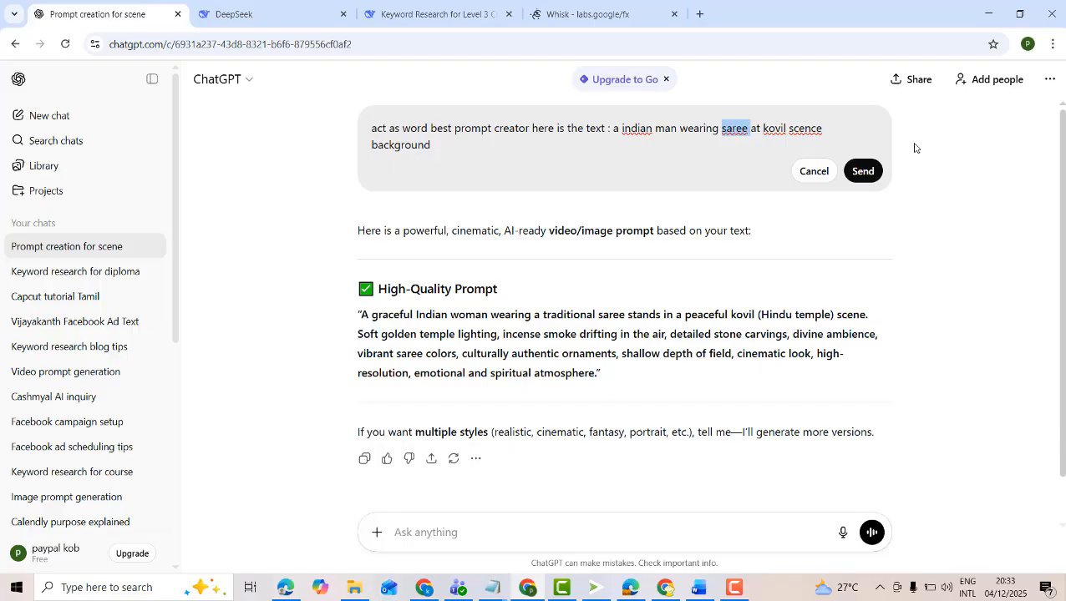
pyautogui.press('BackSpace')
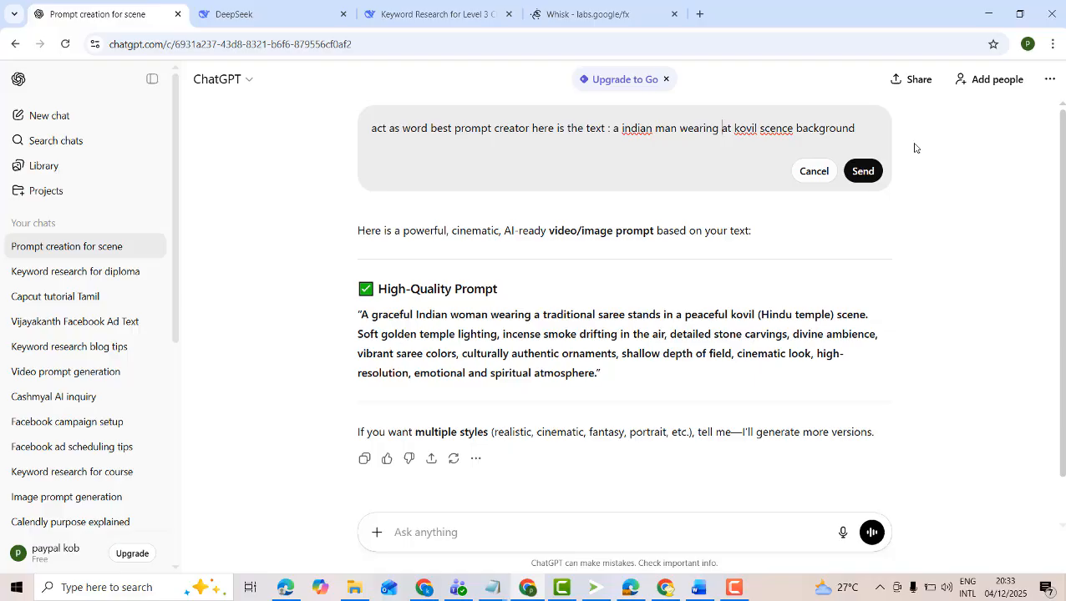
pyautogui.write('whit')
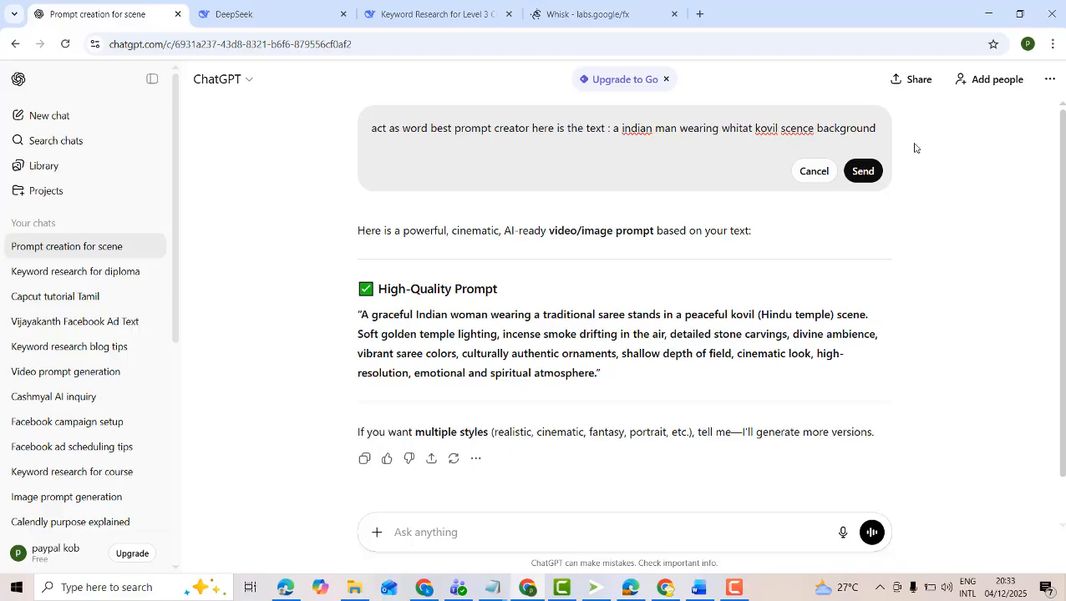
pyautogui.write('e v')
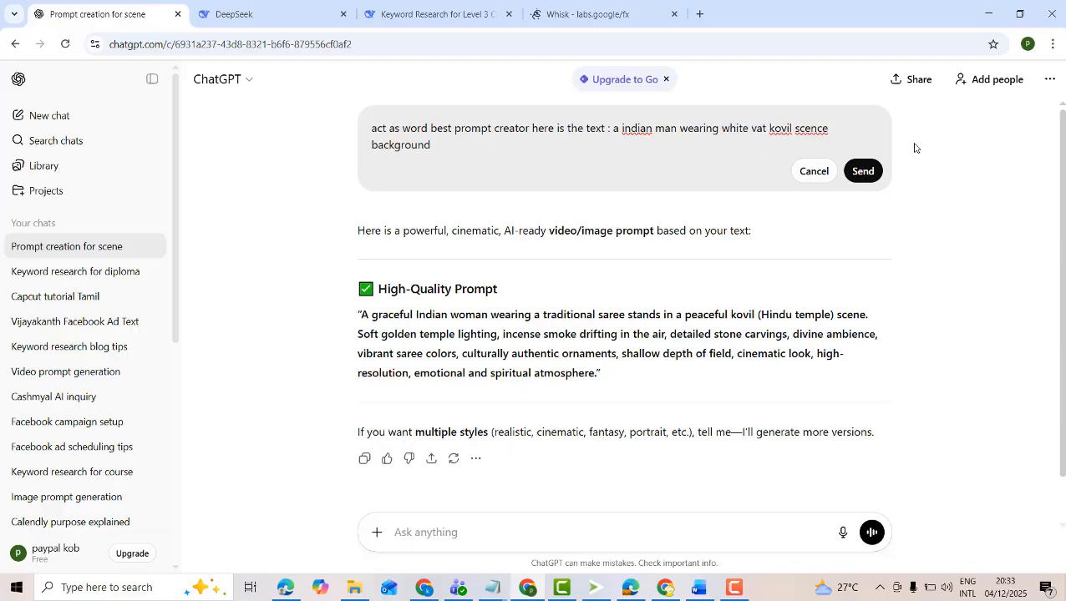
pyautogui.write('ar')
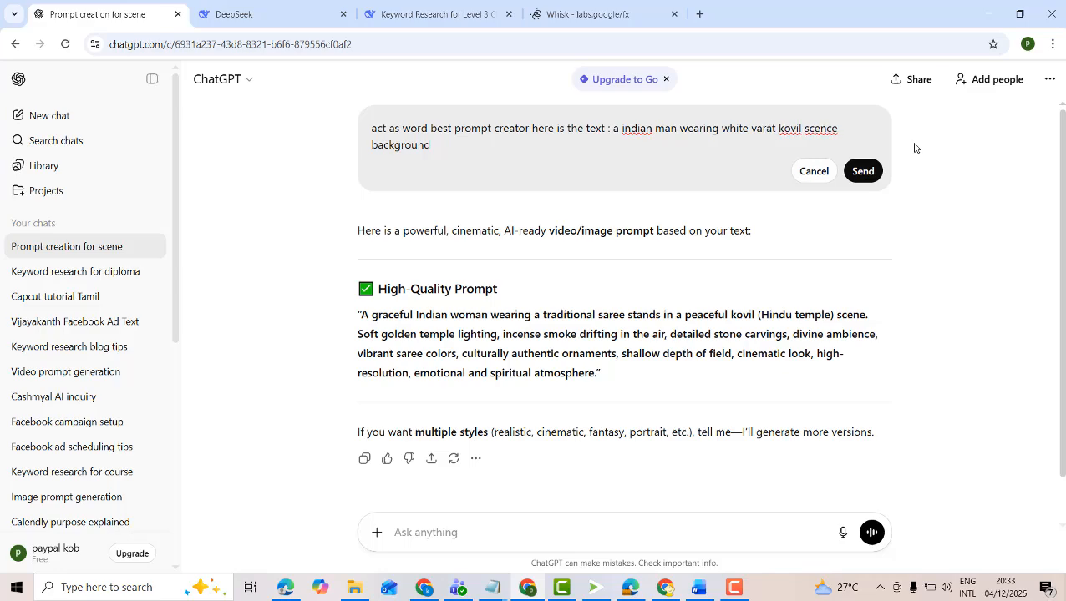
pyautogui.press('BackSpace')
pyautogui.write('tti')
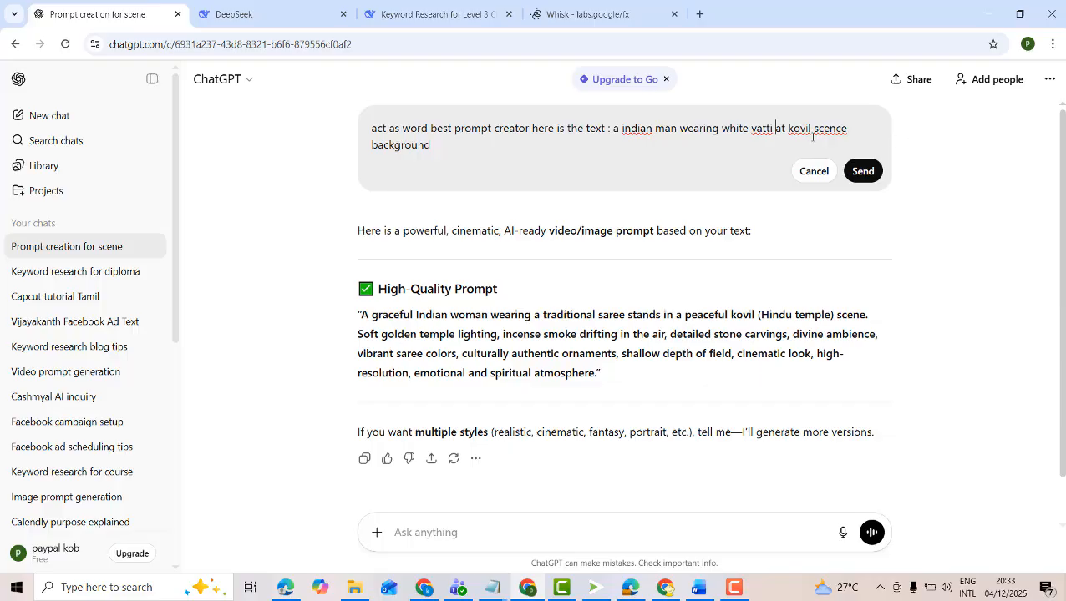
pyautogui.rightClick(762, 128)
pyautogui.click(765, 127)
pyautogui.click(759, 126)
pyautogui.write('a')
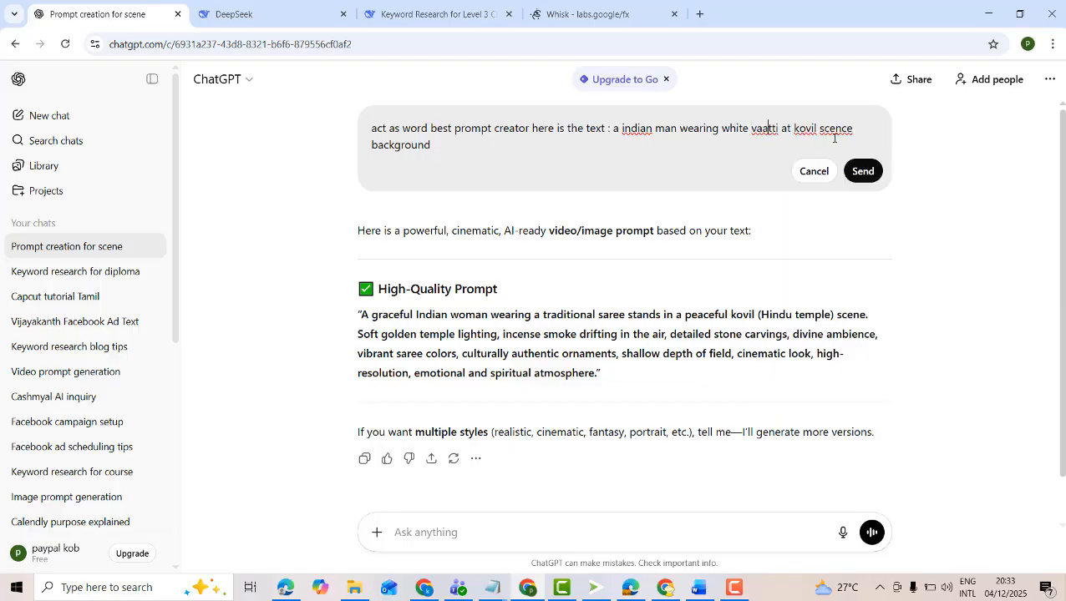
# Send the edited message and copy ChatGPT's new image prompt for the Indian man
pyautogui.click(861, 172)
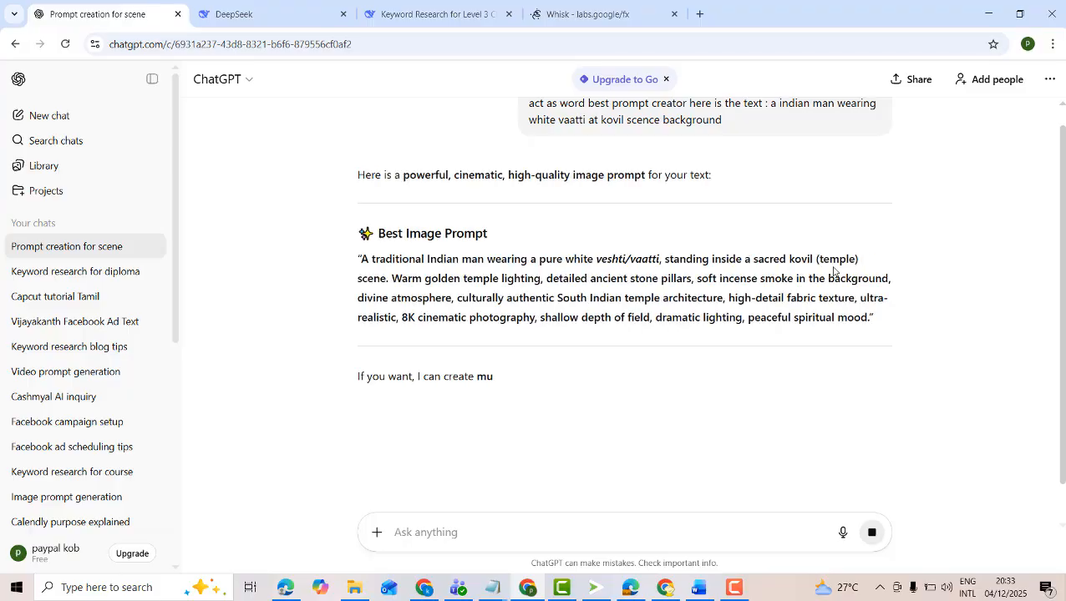
pyautogui.moveTo(363, 259); pyautogui.dragTo(876, 326)
pyautogui.hotkey('ctrl', 'c')
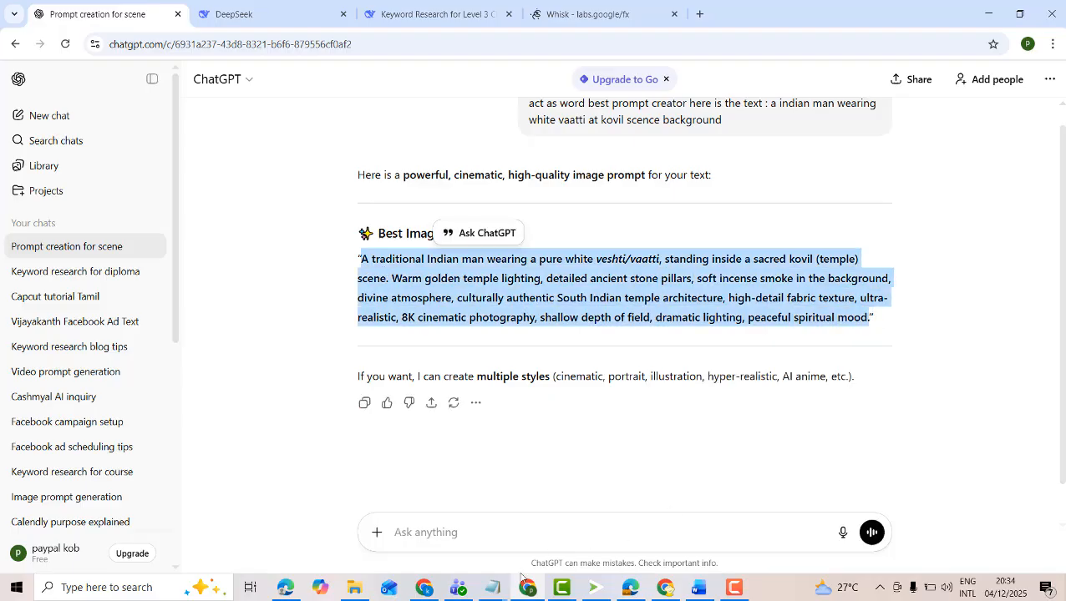
# Switch to Screenshot Monitor and start time tracking
pyautogui.click(526, 587)
pyautogui.click(594, 591)
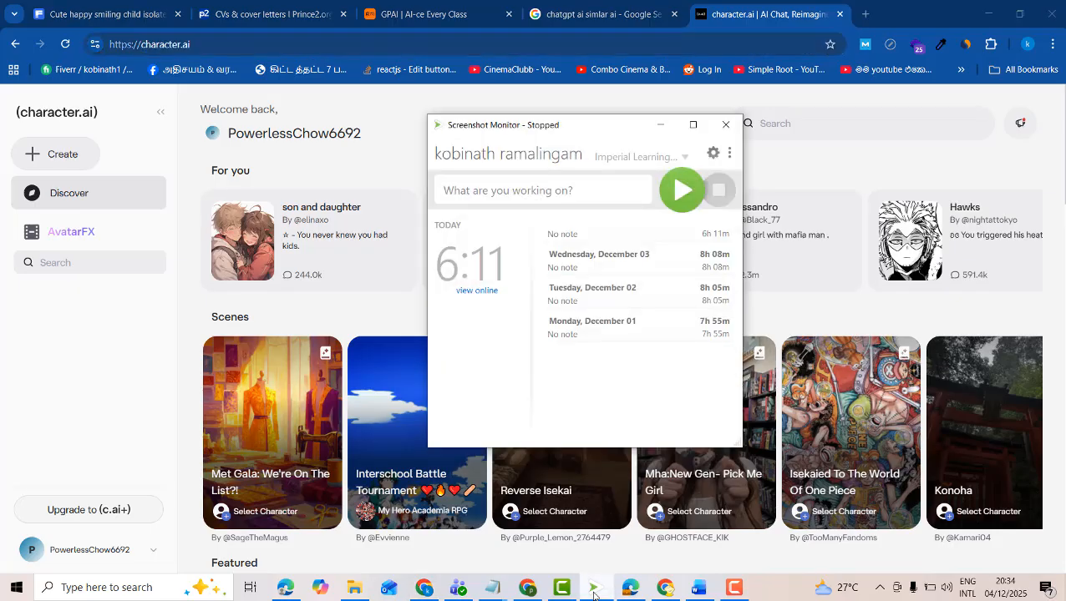
pyautogui.click(681, 190)
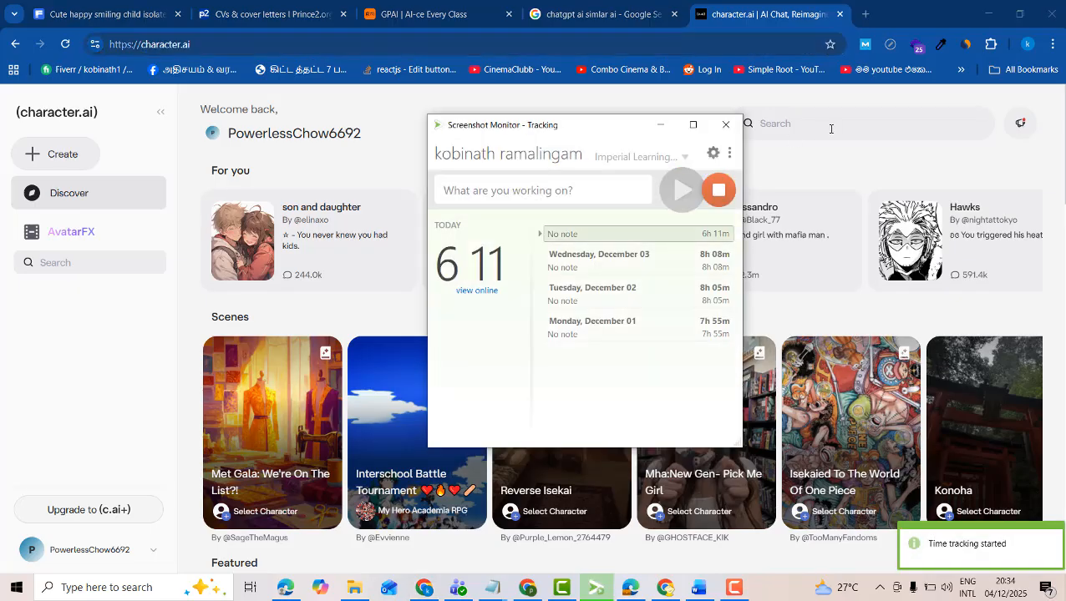
pyautogui.moveTo(667, 591)
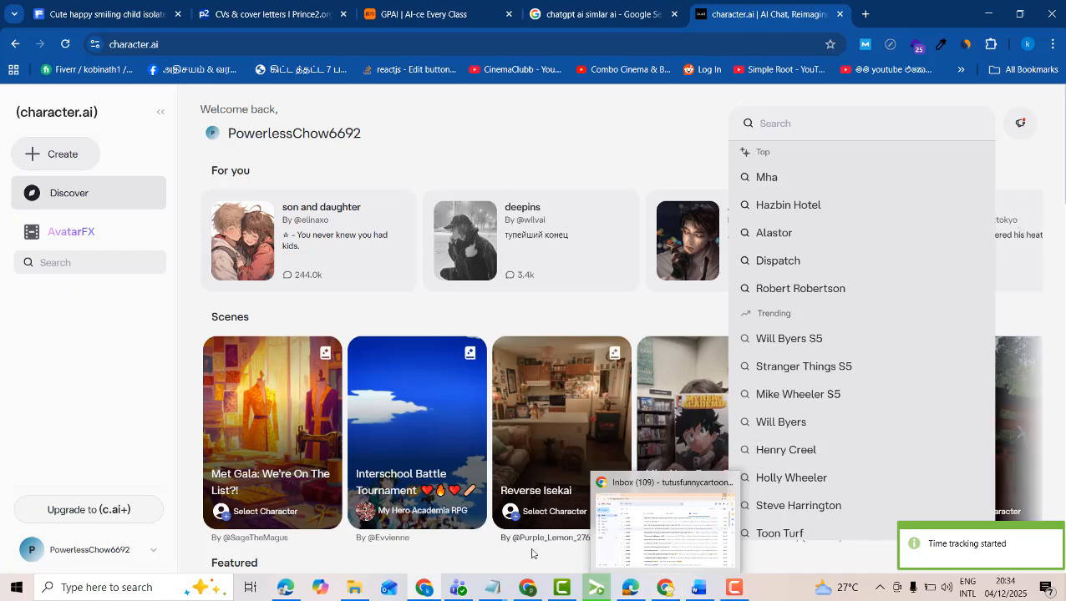
# Return to Whisk, replace the woman prompt with the copied man prompt and generate the images
pyautogui.click(528, 587)
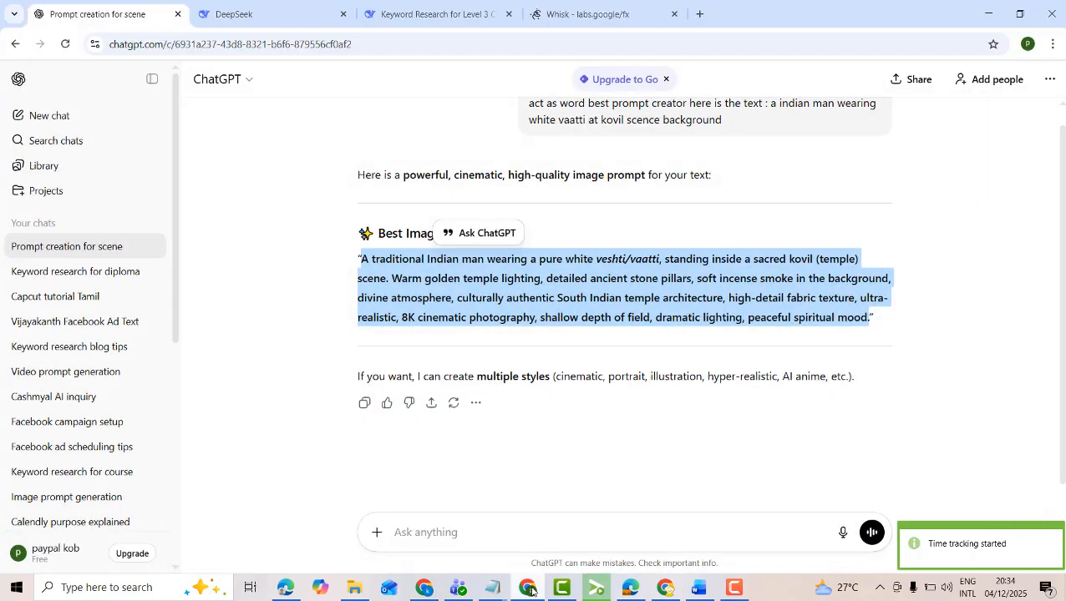
pyautogui.click(596, 20)
pyautogui.moveTo(500, 522); pyautogui.dragTo(402, 450)
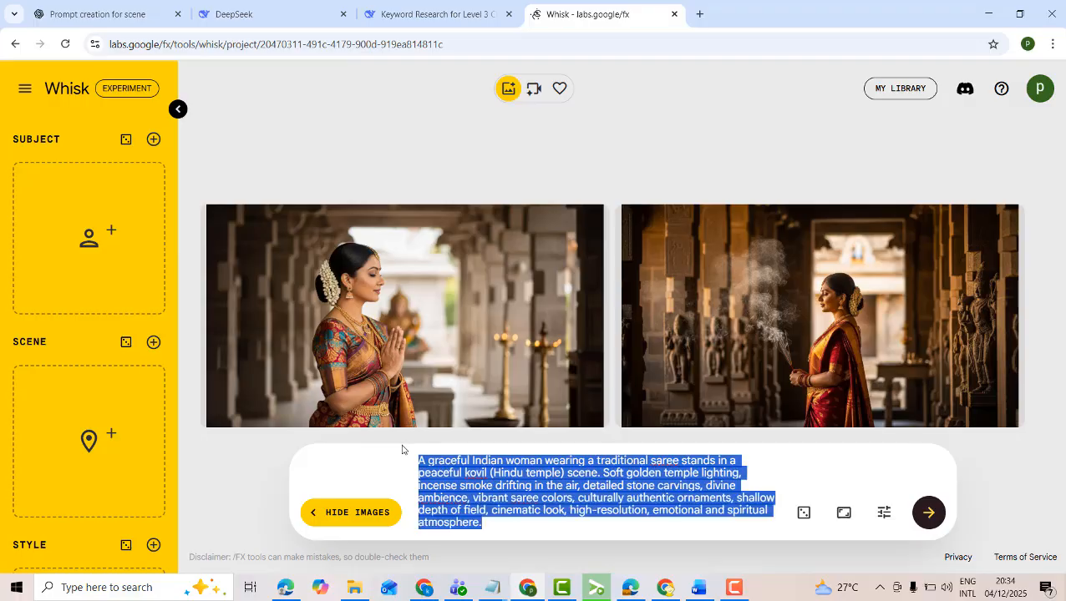
pyautogui.hotkey('ctrl', 'v')
pyautogui.click(928, 516)
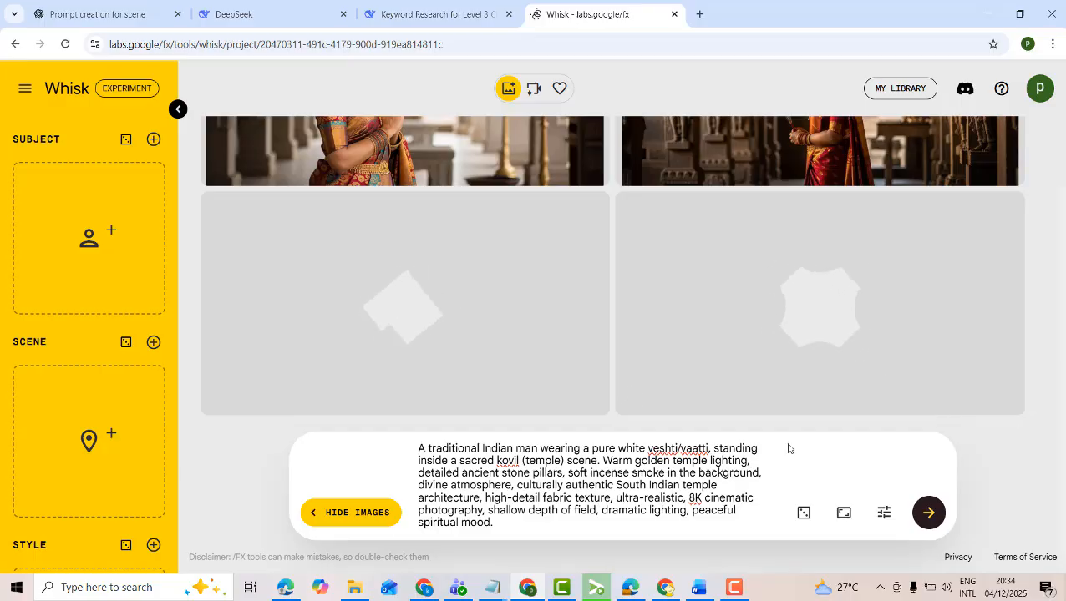
pyautogui.moveTo(451, 584)
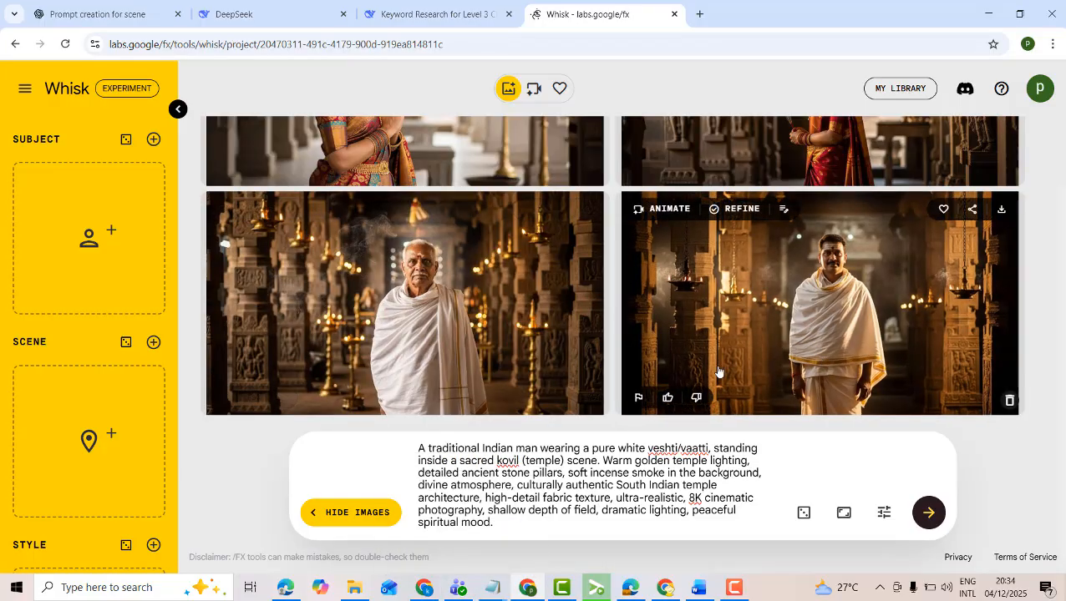
# Add the generated image of the praying woman in the multicoloured saree as the Scene reference
pyautogui.scroll(1, 848, 313)
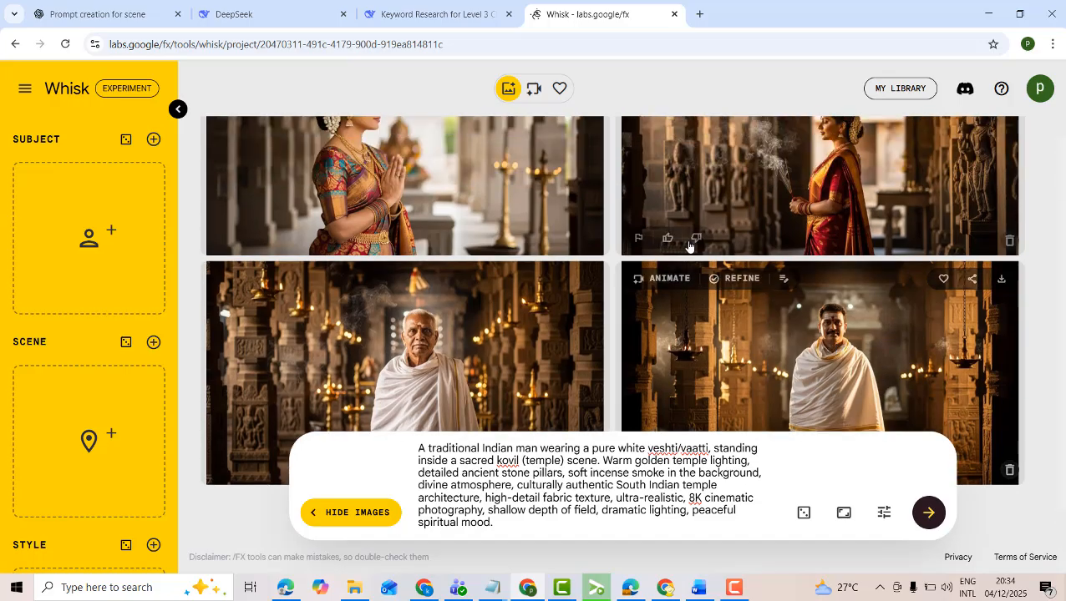
pyautogui.scroll(-2, 107, 286)
pyautogui.scroll(1, 107, 287)
pyautogui.scroll(-2, 110, 293)
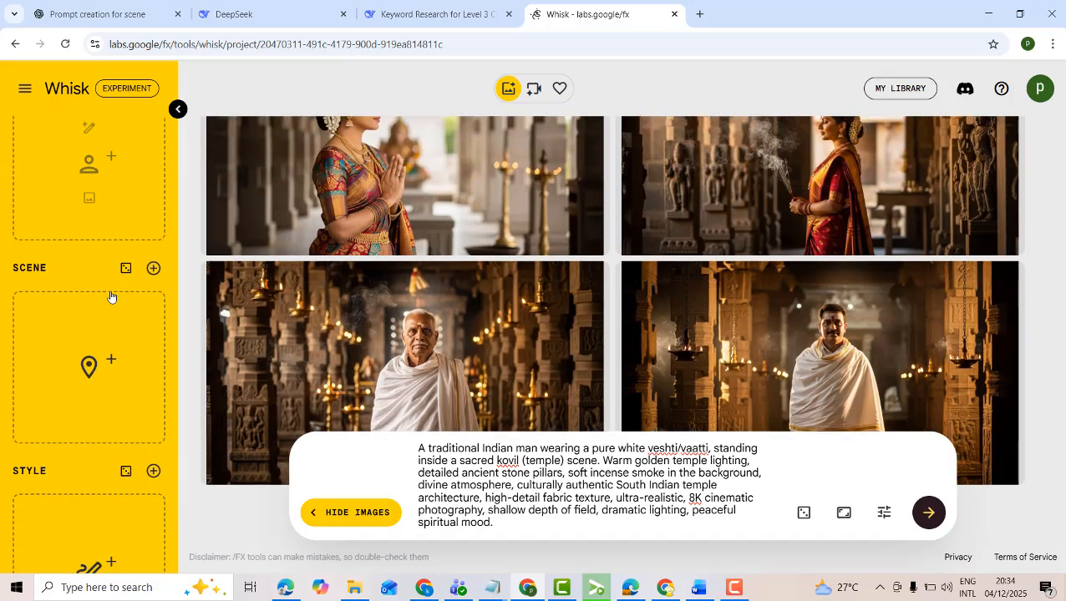
pyautogui.scroll(1, 808, 284)
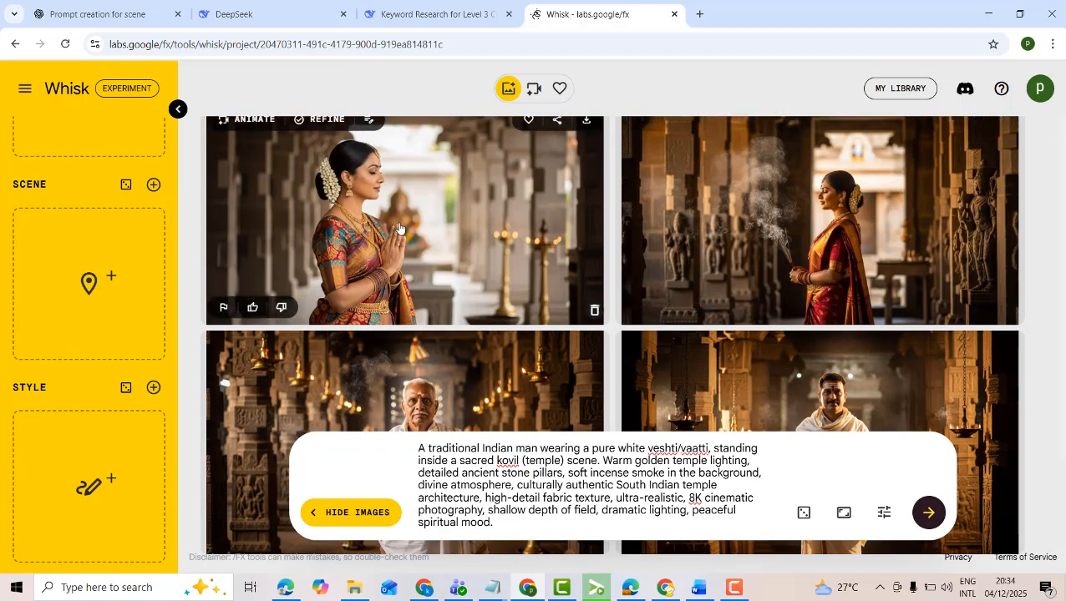
pyautogui.moveTo(399, 228); pyautogui.dragTo(87, 259)
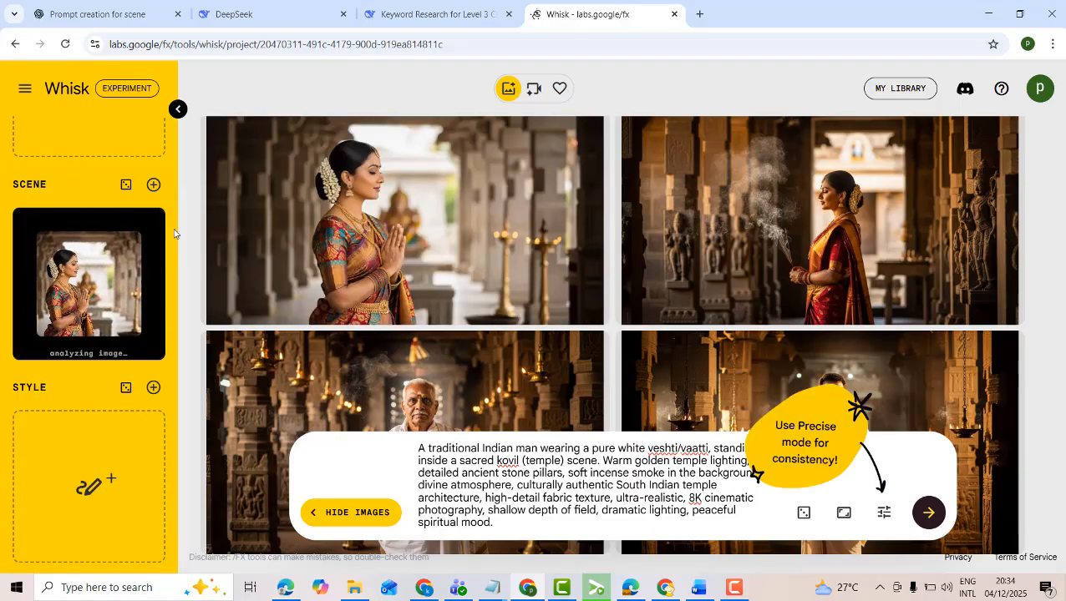
# Add a second Scene slot and fill it with the generated image of the dark-haired man in the white shawl
pyautogui.click(152, 388)
pyautogui.scroll(2, 159, 217)
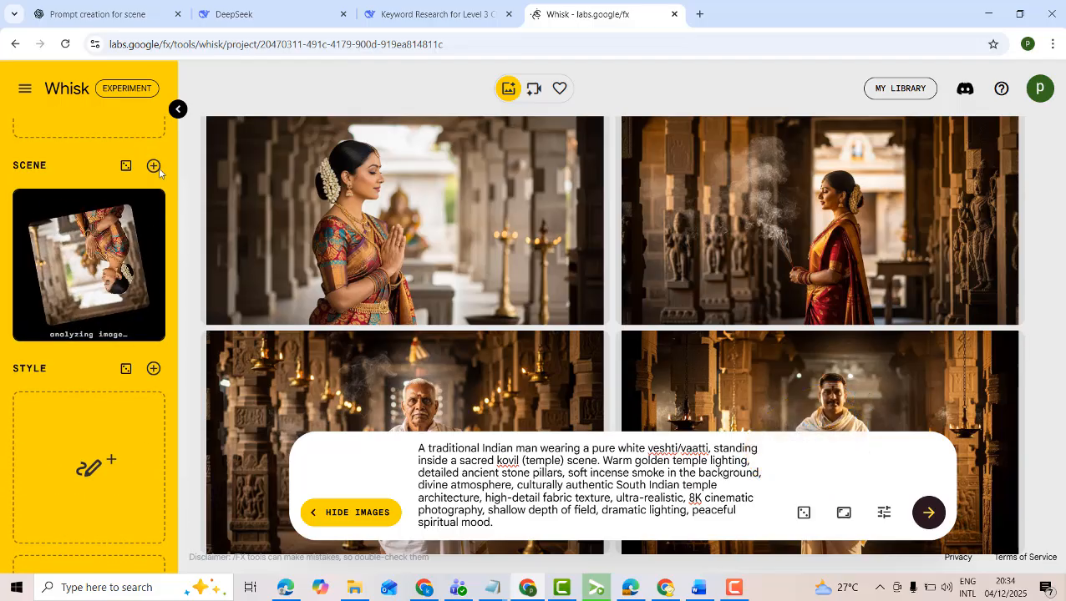
pyautogui.click(153, 166)
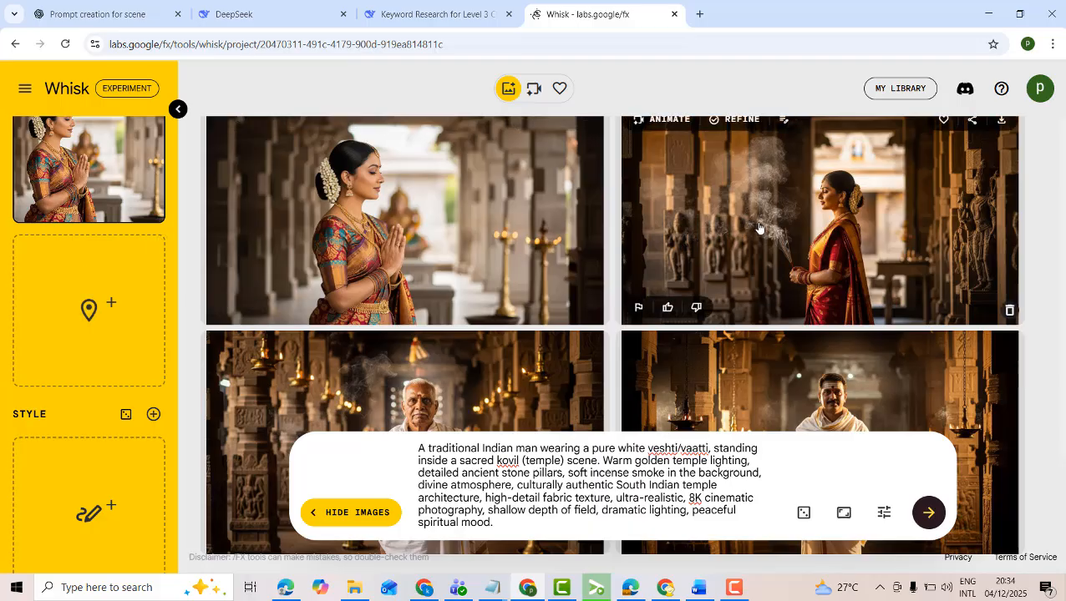
pyautogui.scroll(-3, 755, 276)
pyautogui.moveTo(808, 302); pyautogui.dragTo(75, 286)
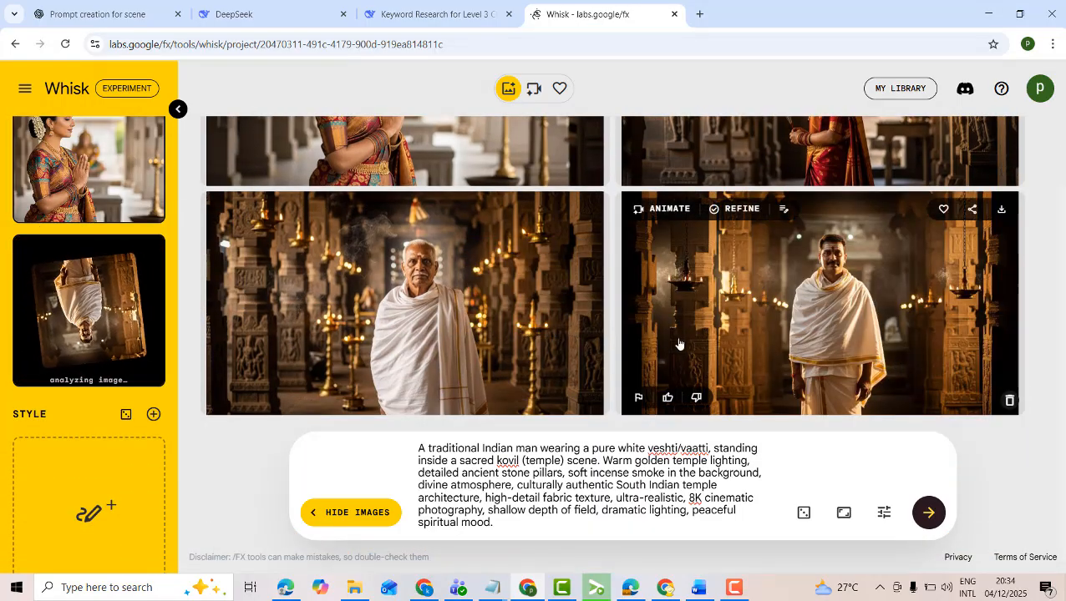
pyautogui.scroll(2, 92, 276)
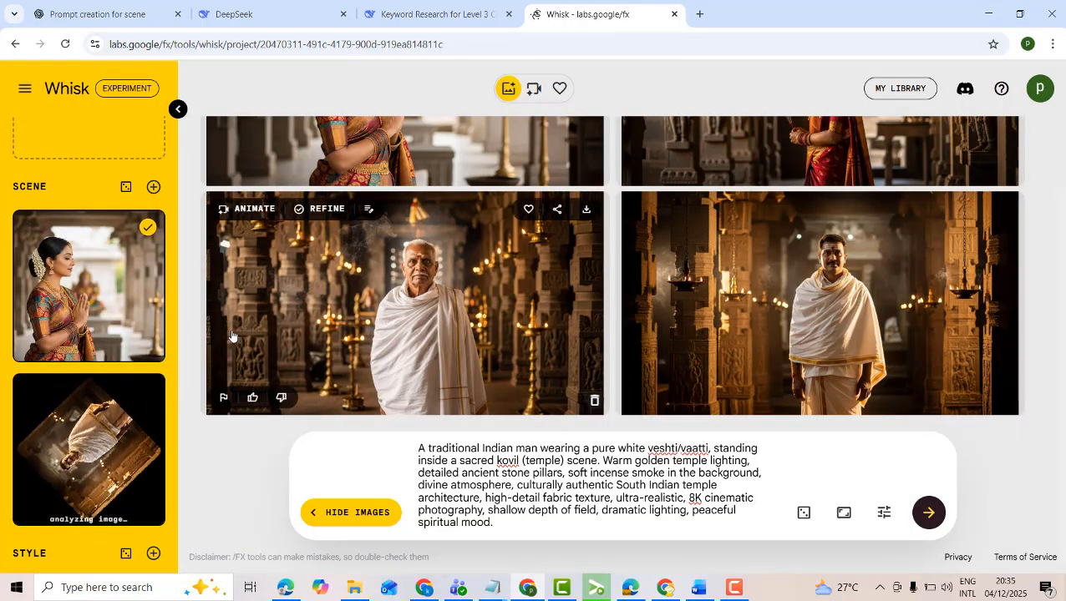
# Replace the Whisk prompt with "indian man and woman are meet at temple" and generate the images
pyautogui.moveTo(499, 522); pyautogui.dragTo(485, 437)
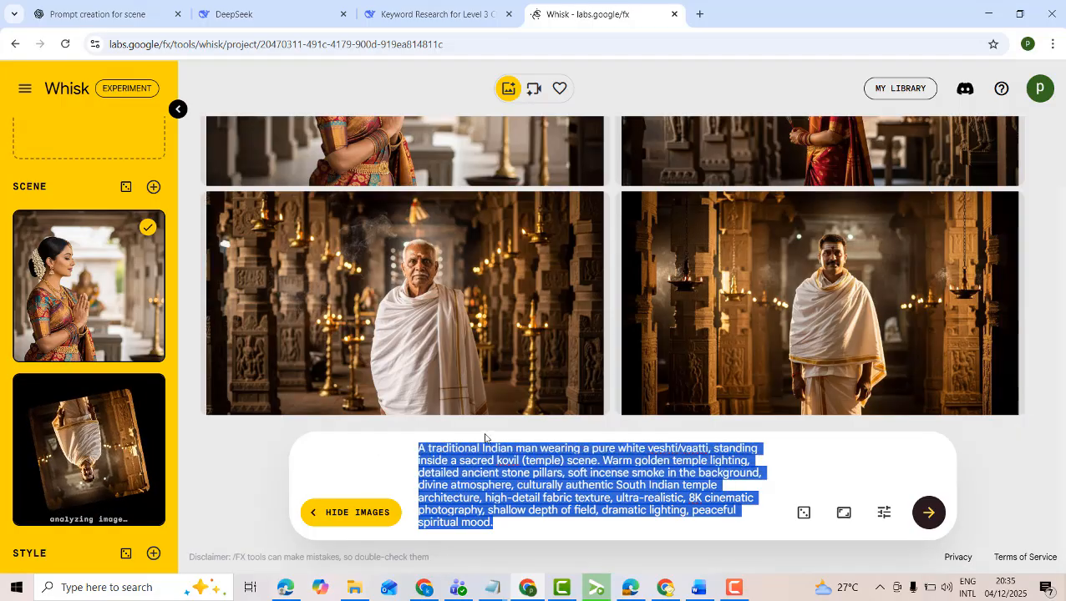
pyautogui.press('BackSpace')
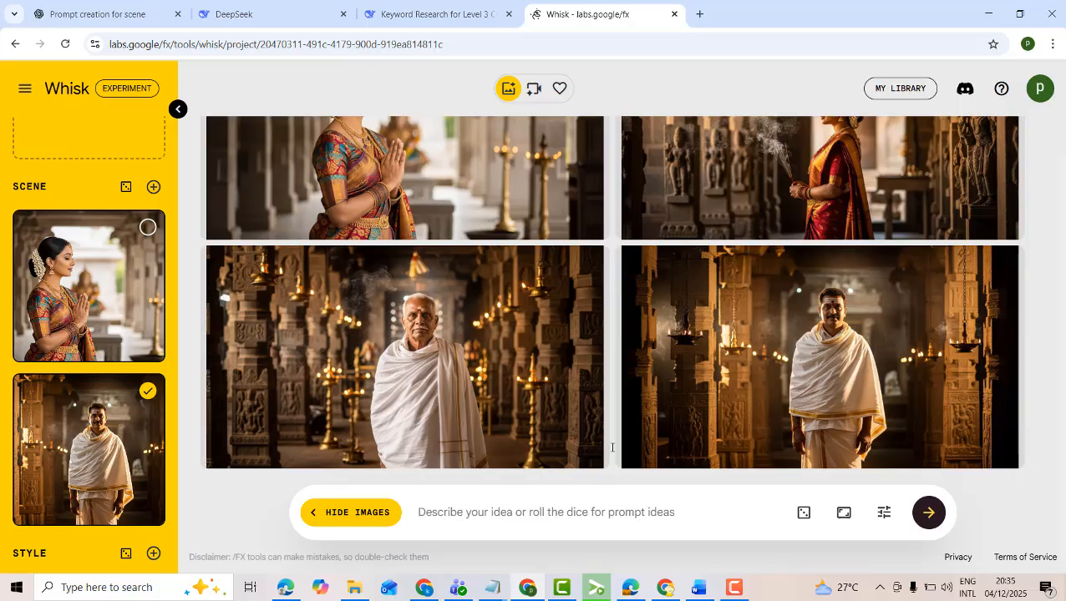
pyautogui.write('ind')
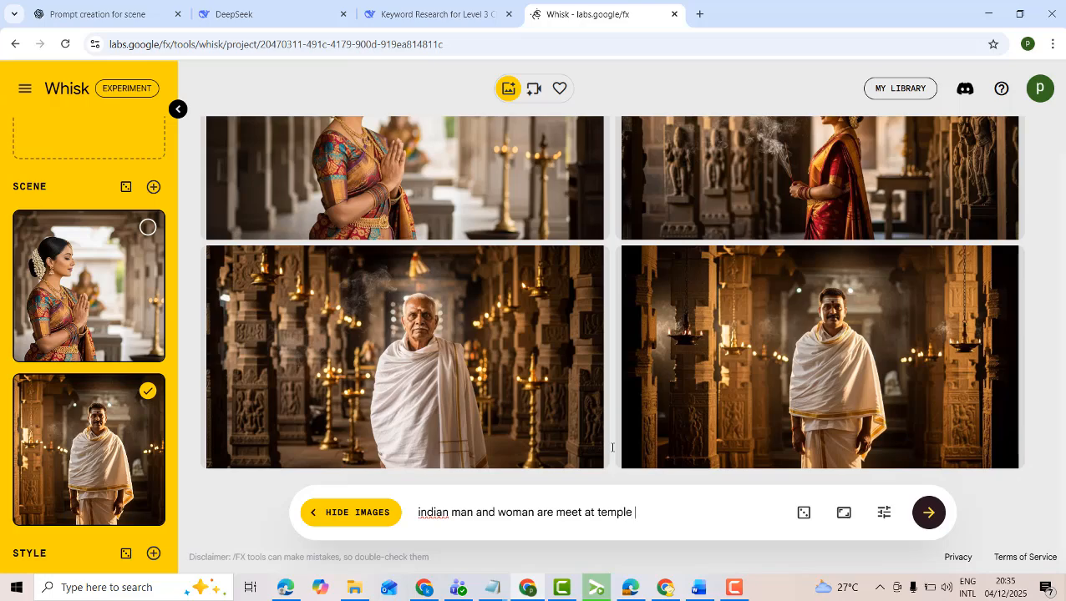
pyautogui.click(925, 521)
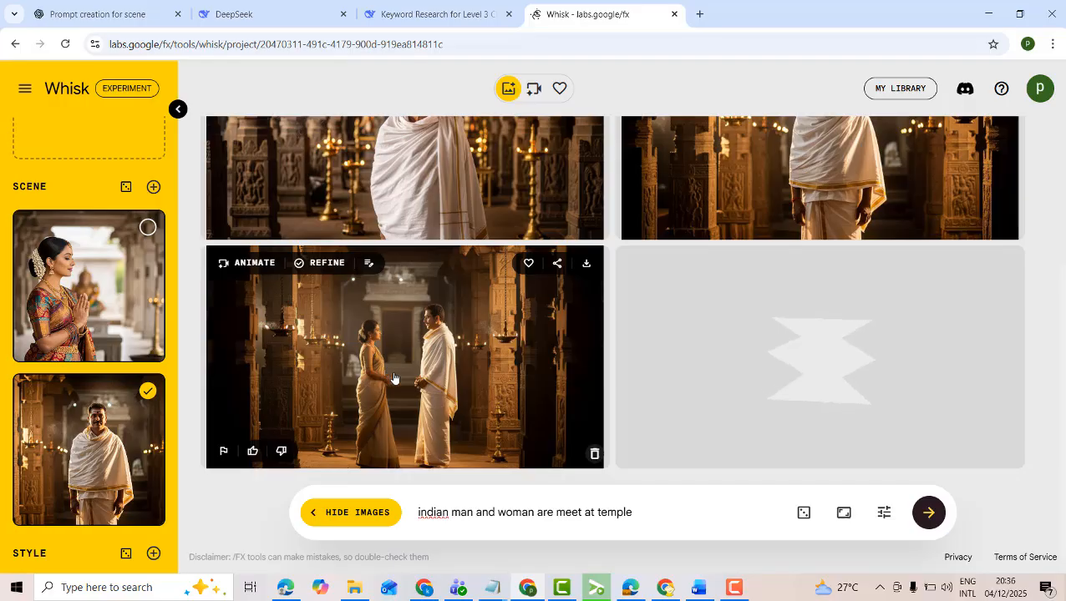
# Enlarge a generated image of the couple in the temple, close it and compare the results with the earlier images
pyautogui.scroll(2, 885, 249)
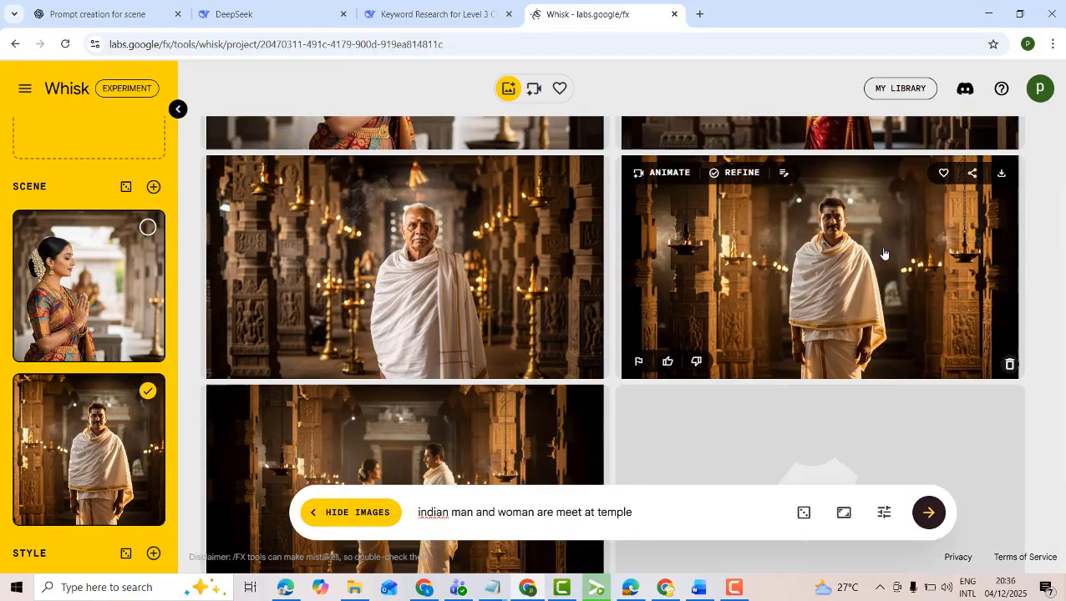
pyautogui.scroll(-2, 880, 255)
pyautogui.click(858, 380)
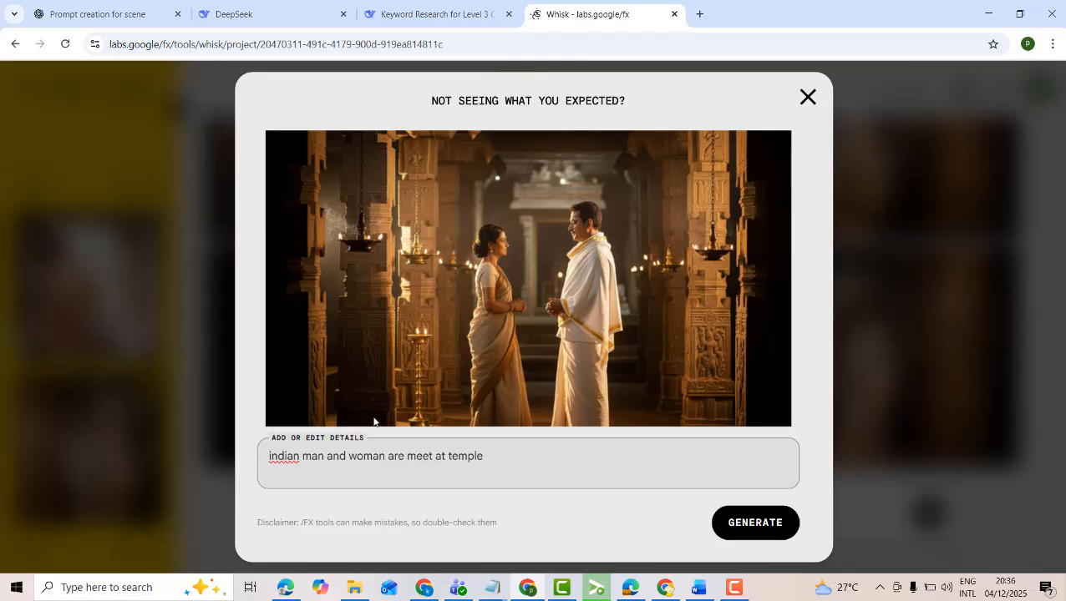
pyautogui.click(806, 97)
pyautogui.scroll(3, 433, 362)
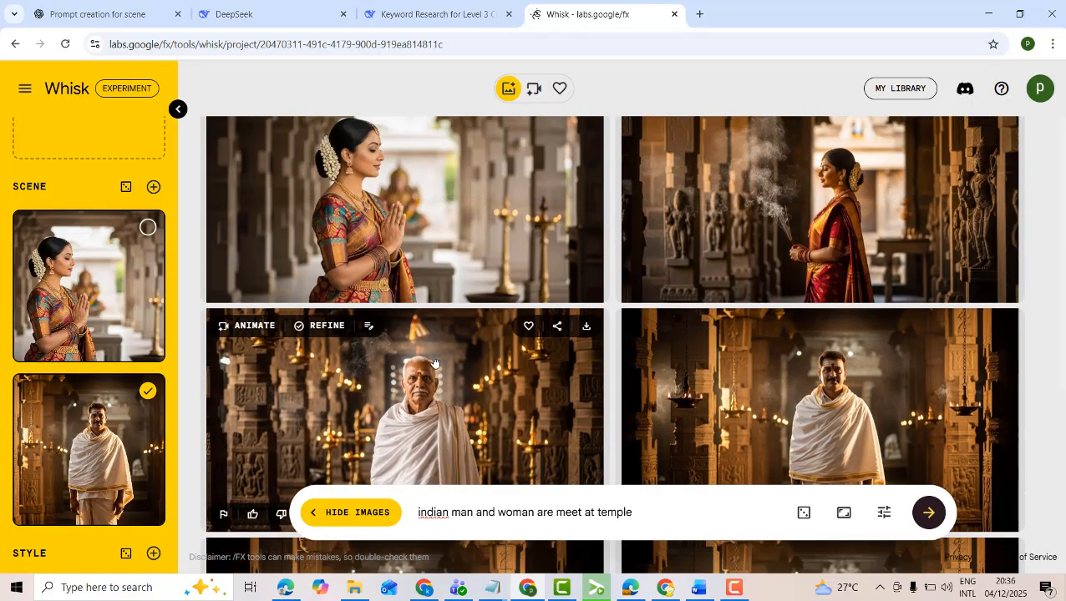
pyautogui.scroll(-3, 433, 362)
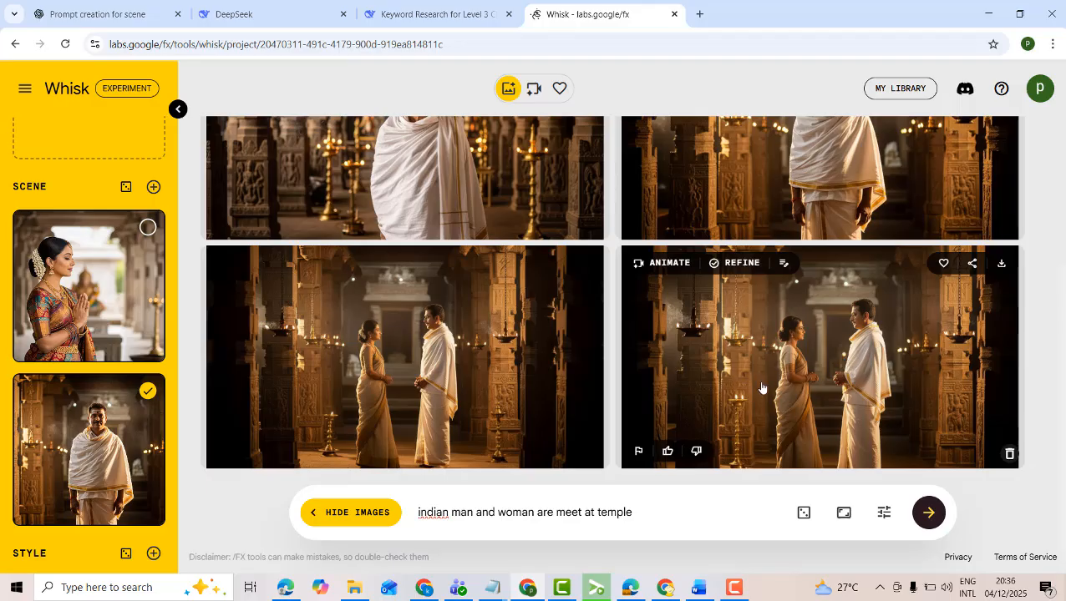
# Search the web for "google flow ai" in a new browser tab and skim the results
pyautogui.click(699, 14)
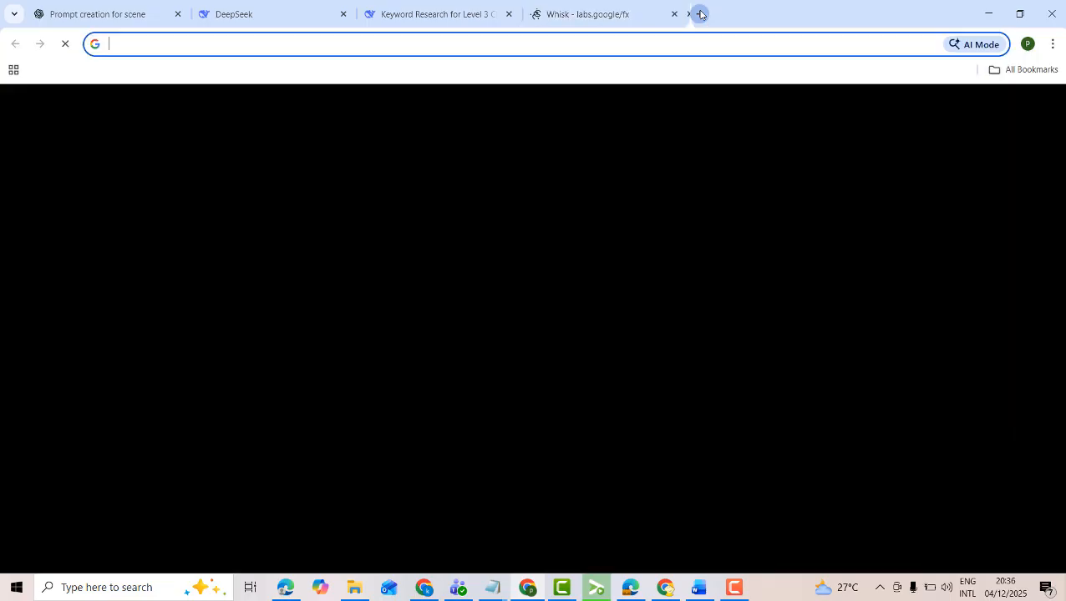
pyautogui.write('google')
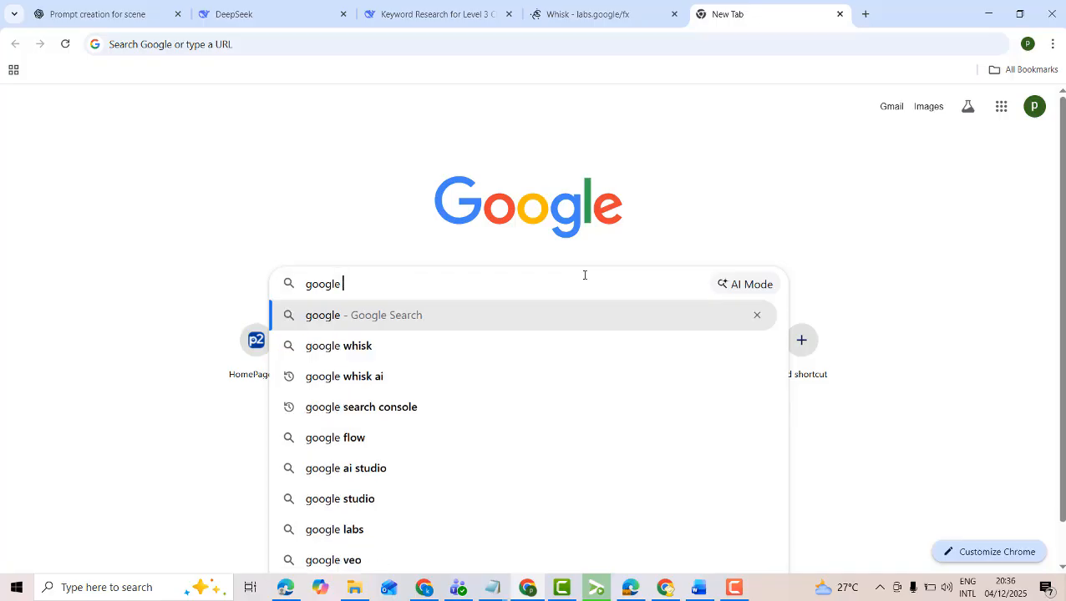
pyautogui.write(' flow')
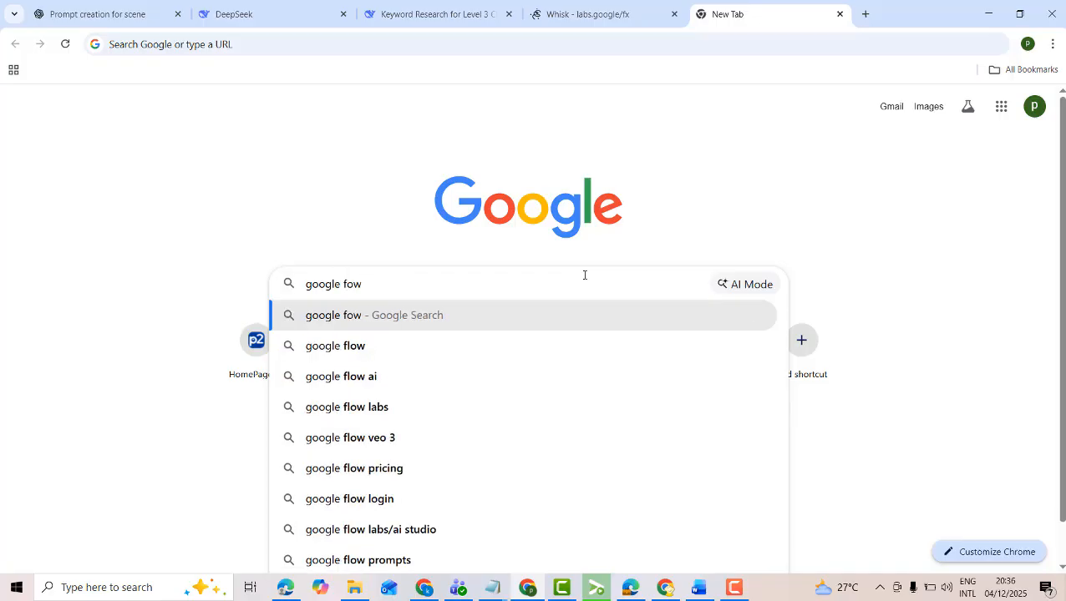
pyautogui.press('BackSpace')
pyautogui.press('BackSpace')
pyautogui.press('BackSpace')
pyautogui.write('low')
pyautogui.press('Down')
pyautogui.press('Down')
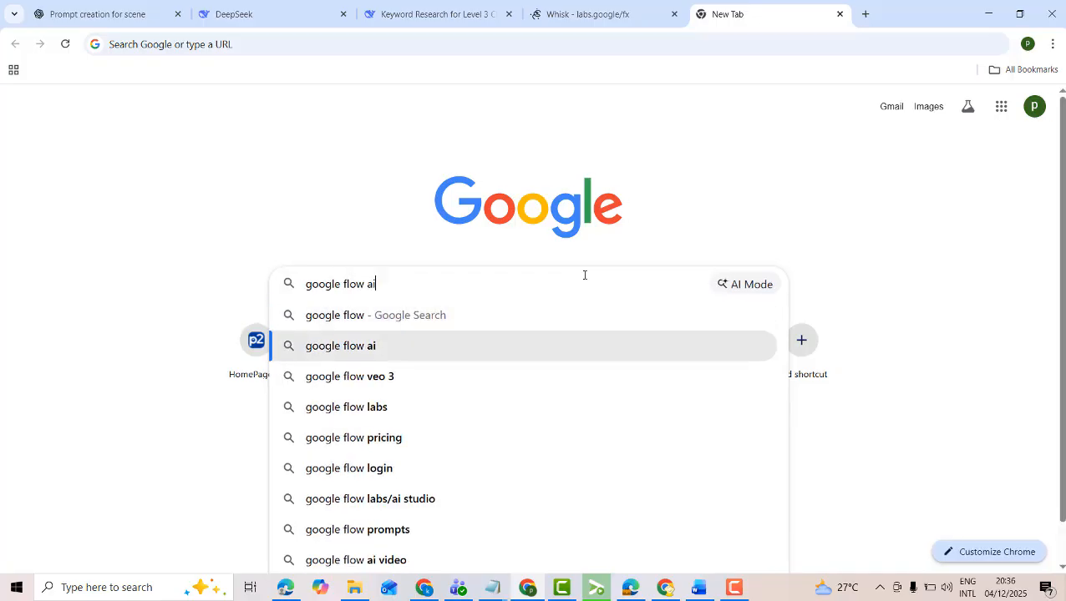
pyautogui.press('Up')
pyautogui.press('Return')
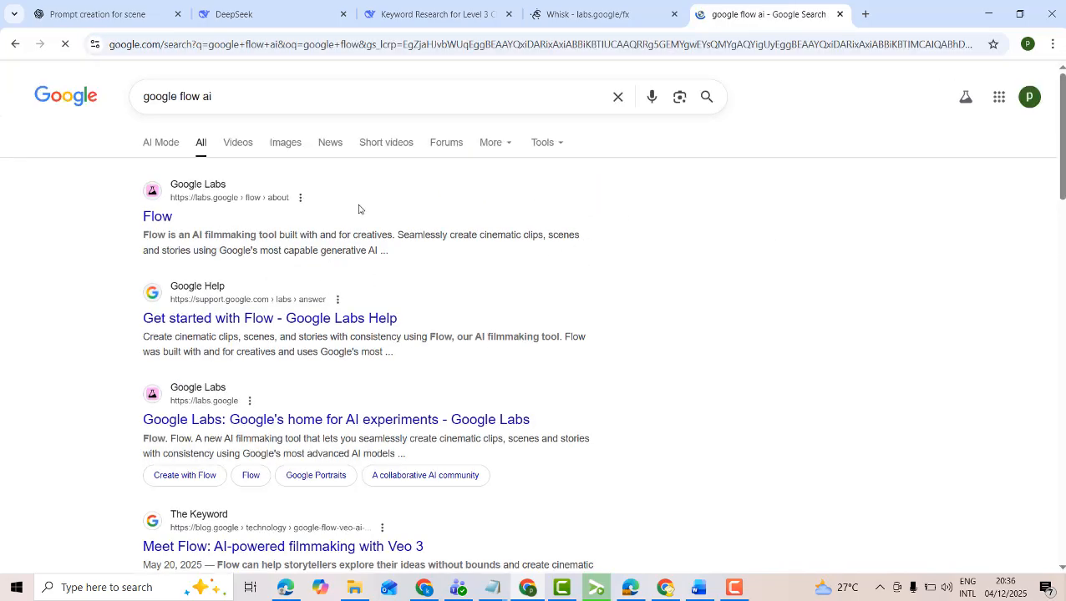
pyautogui.scroll(-4, 371, 218)
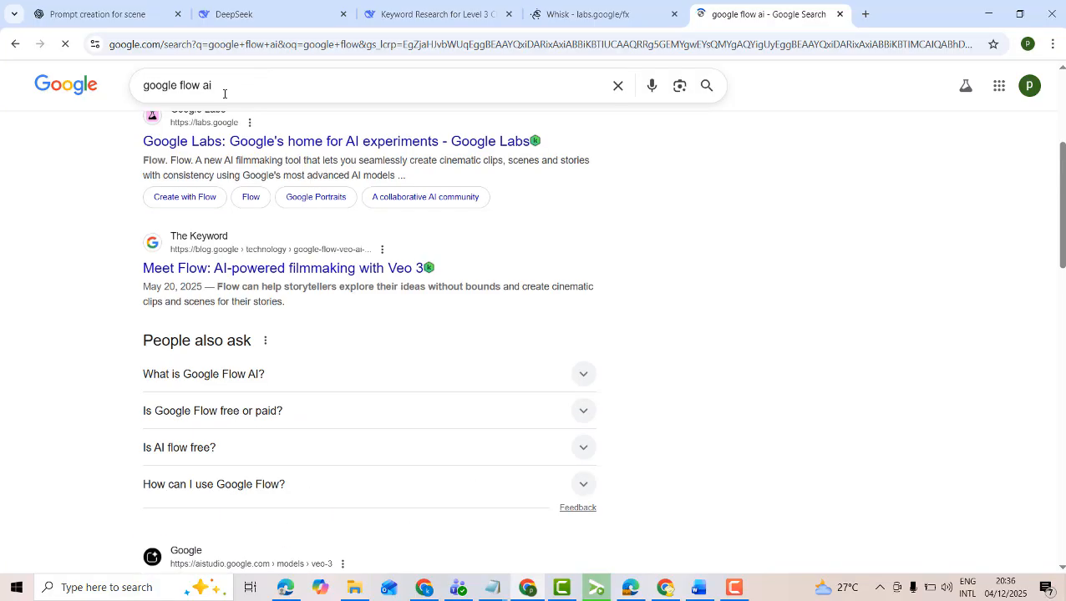
# Change the web search to "google studio ai" and open the Google AI Studio site from the results
pyautogui.click(223, 91)
pyautogui.click(179, 86)
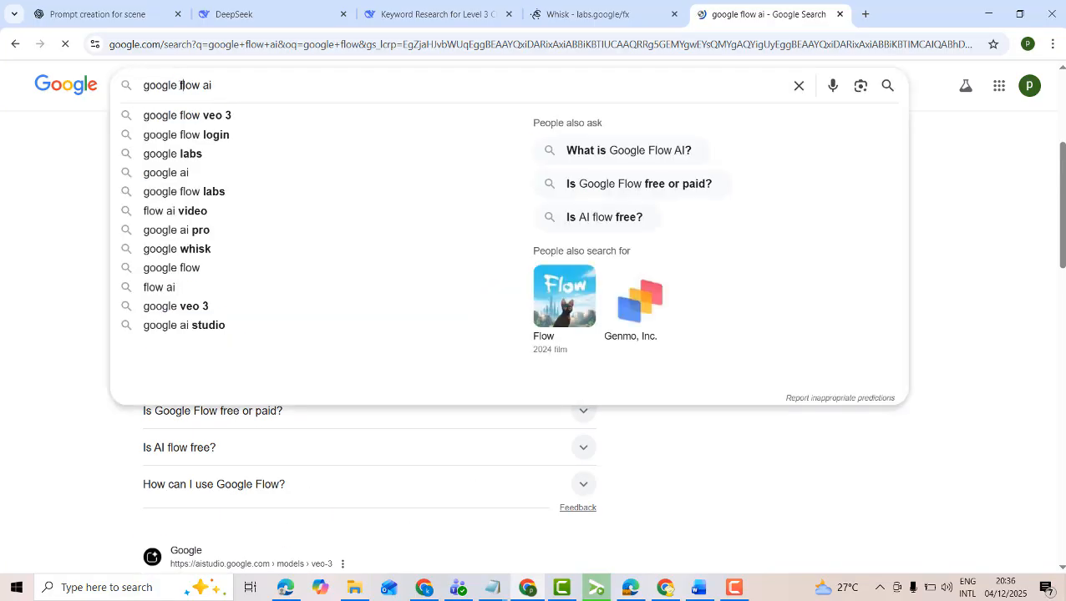
pyautogui.moveTo(180, 85); pyautogui.dragTo(230, 85)
pyautogui.write('s')
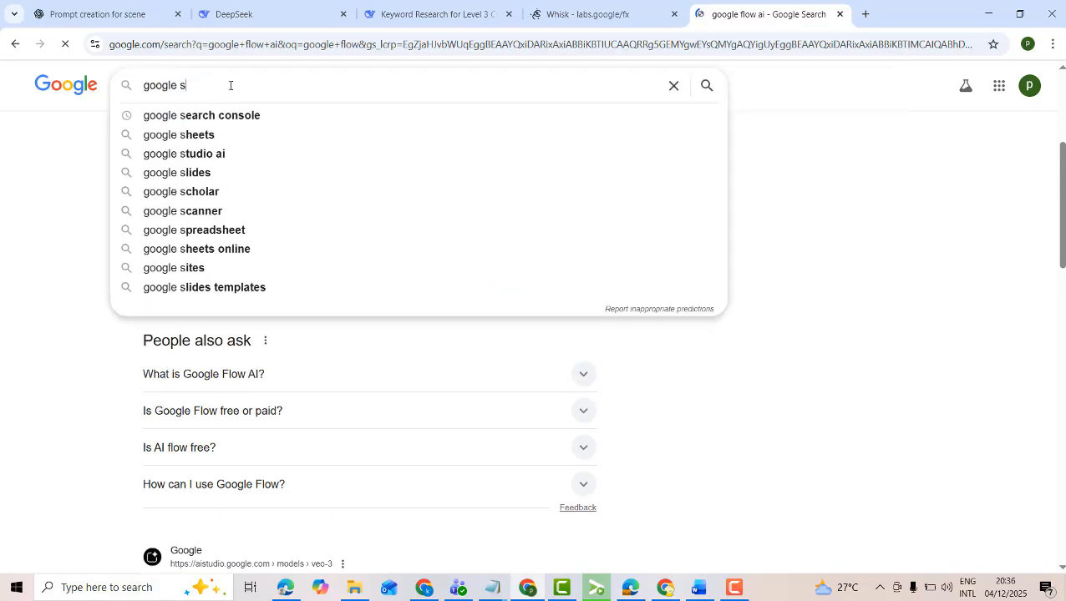
pyautogui.write('tudio ai')
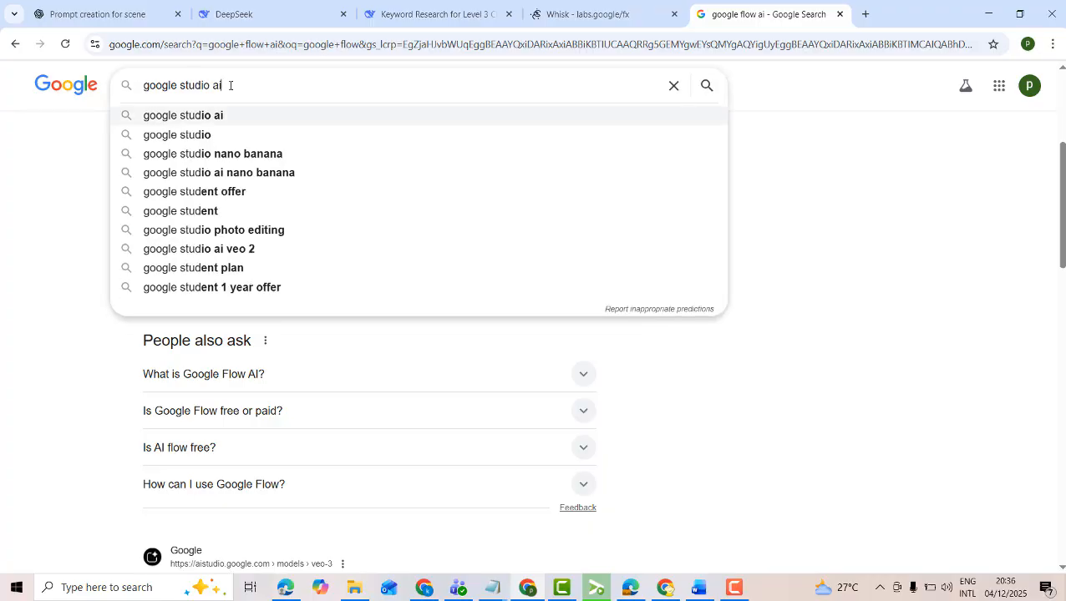
pyautogui.press('Return')
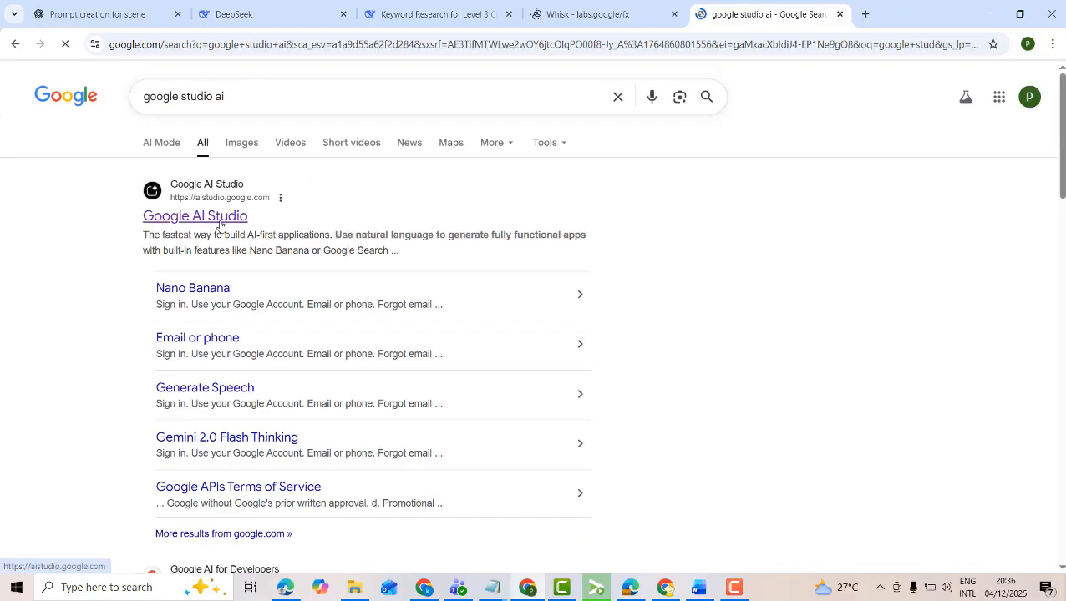
pyautogui.click(220, 221)
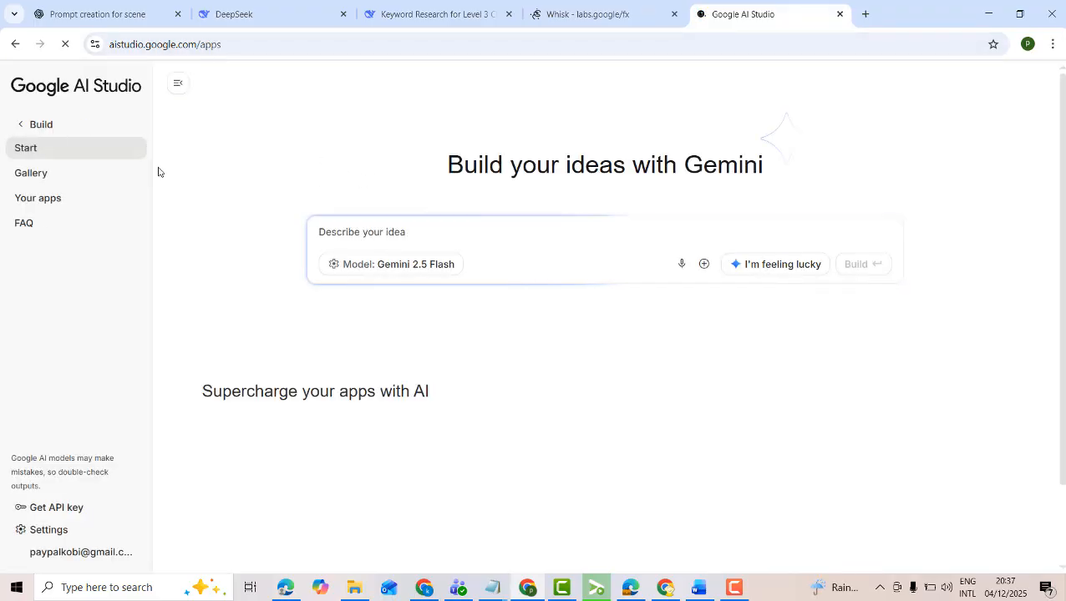
# From the AI Studio home page, open the model playground with the Veo 2 video model, try the 9:16 aspect ratio and set it back to 16:9
pyautogui.click(97, 201)
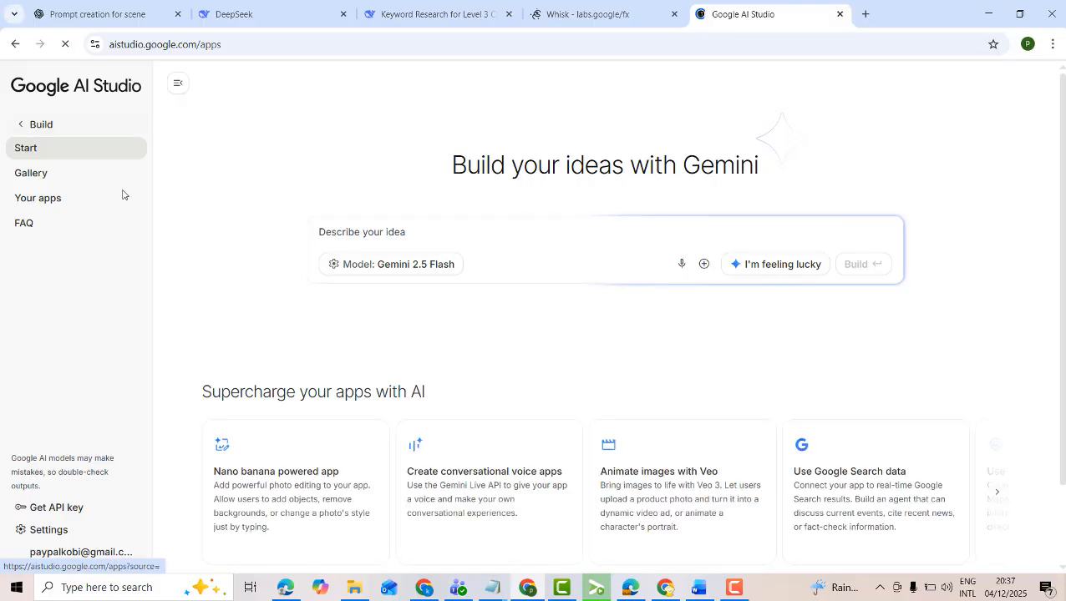
pyautogui.click(21, 124)
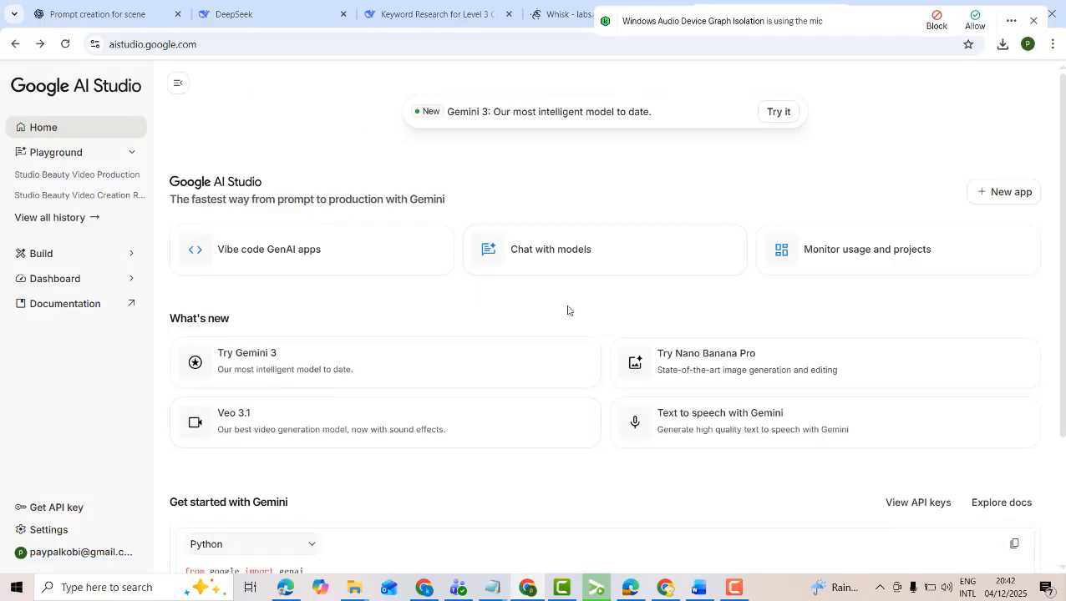
pyautogui.click(551, 260)
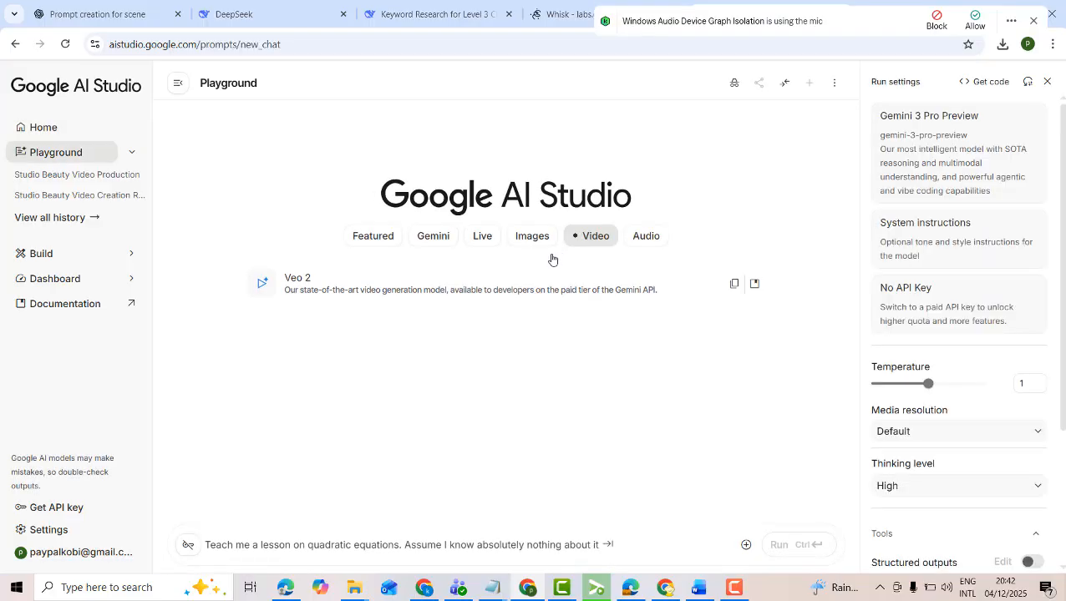
pyautogui.click(300, 286)
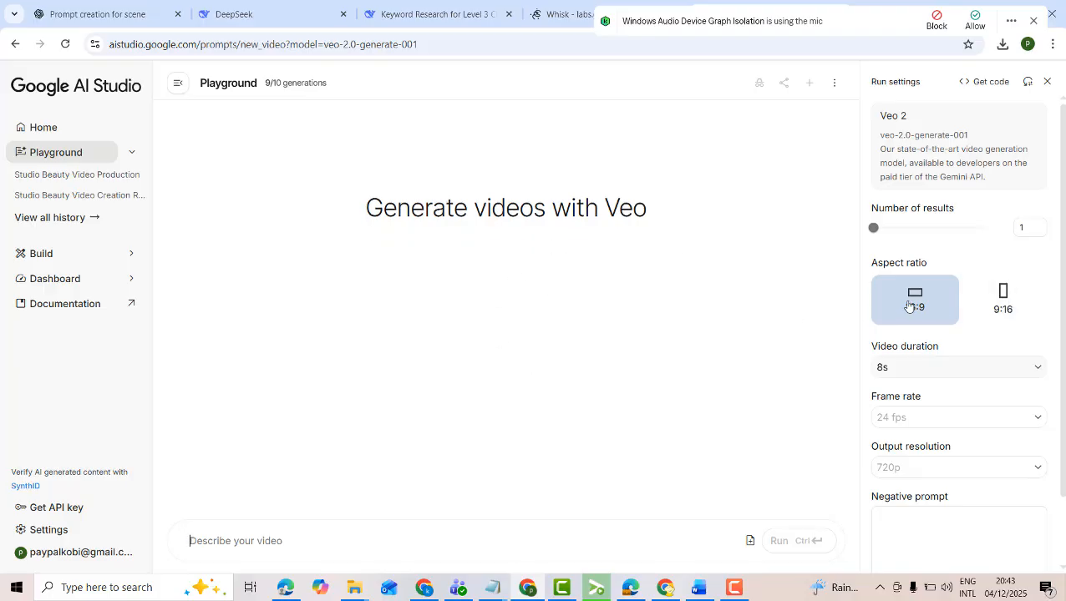
pyautogui.click(1009, 309)
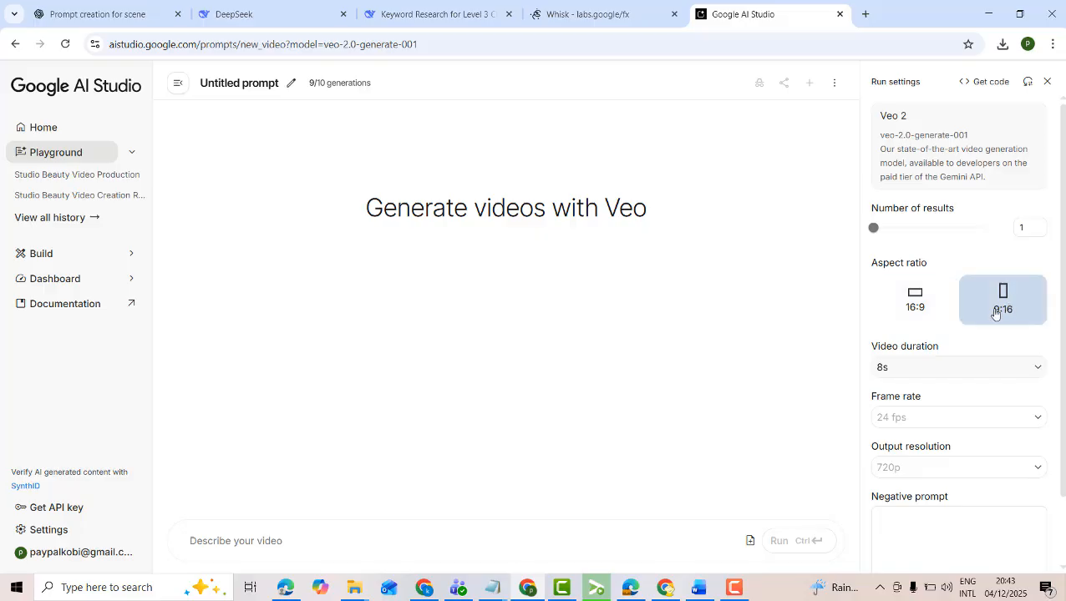
pyautogui.click(901, 306)
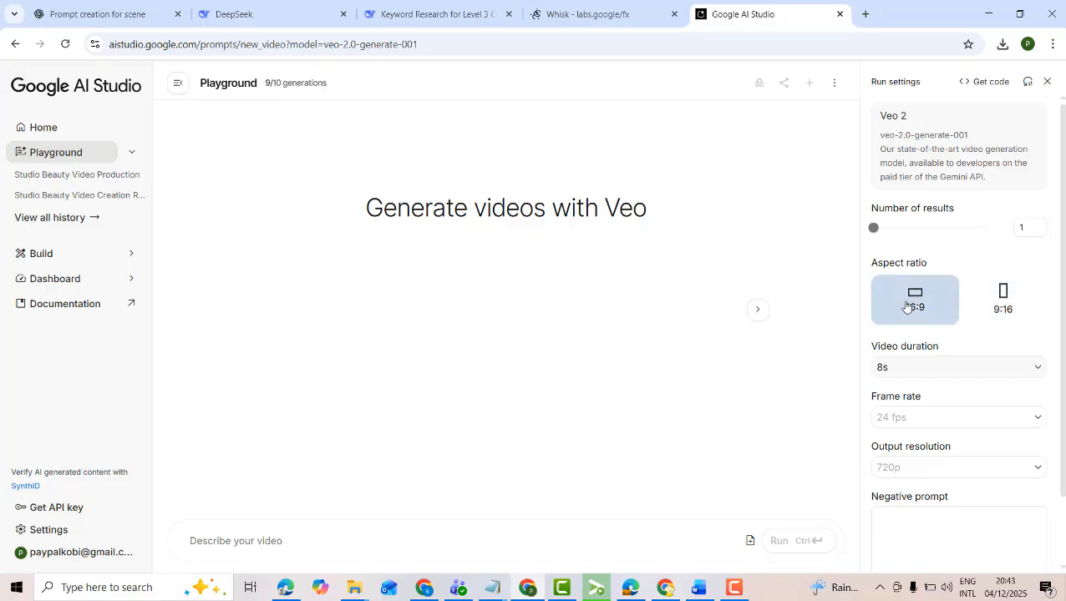
# Copy "a indian man and woman are speaking at kovil" from the ChatGPT conversation into the Veo 2 video prompt
pyautogui.click(120, 21)
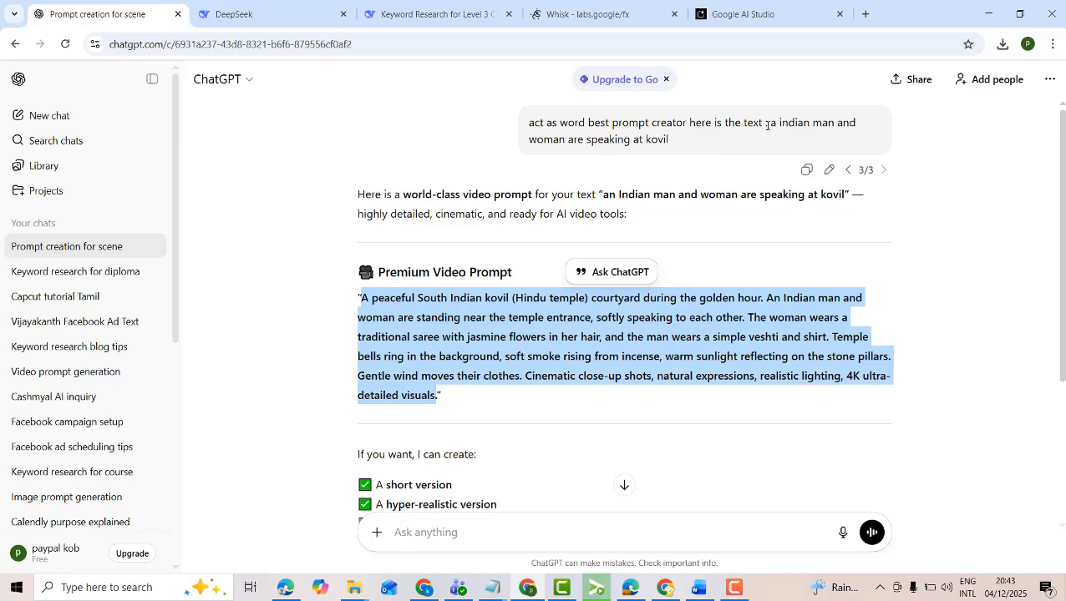
pyautogui.moveTo(766, 124); pyautogui.dragTo(825, 142)
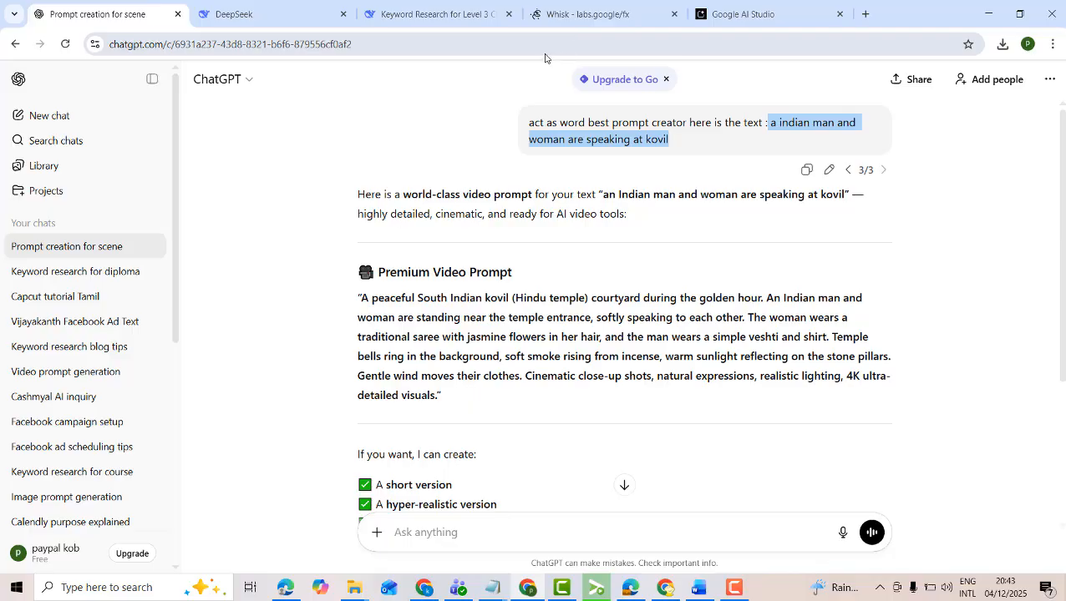
pyautogui.click(732, 16)
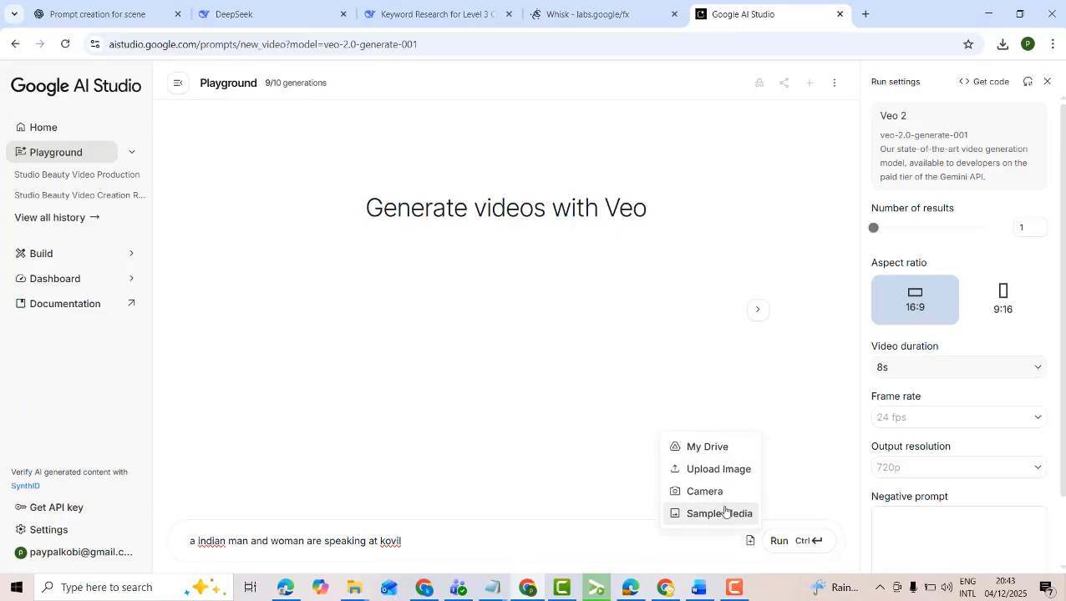
# Upload Whisk_a3582c153c9e80ea4864224a08155960dr.png to the video prompt, filtering the Downloads folder to files from 4 December 2025
pyautogui.click(723, 470)
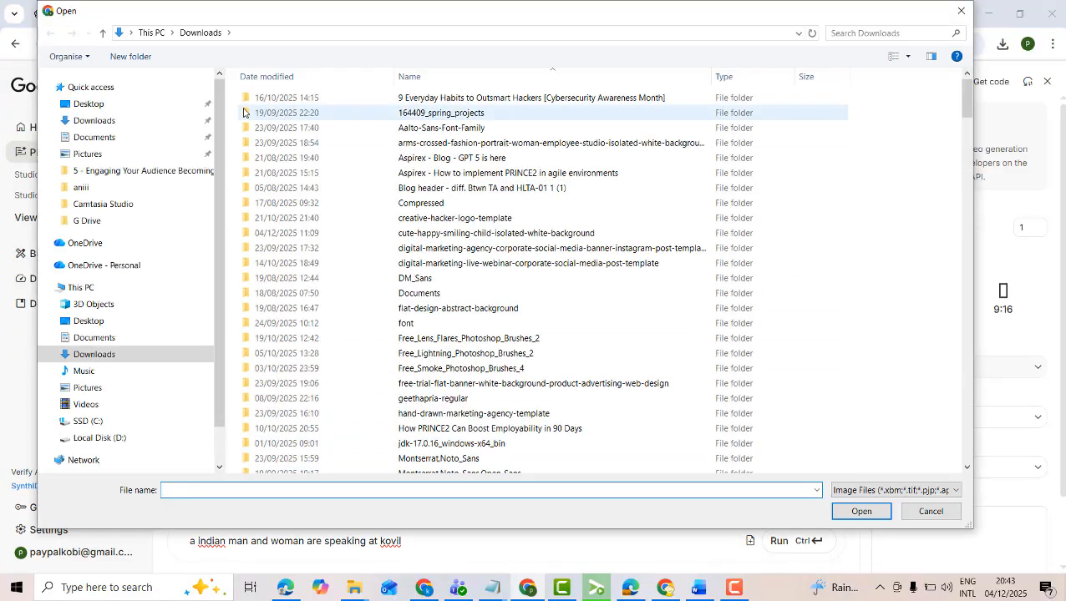
pyautogui.click(388, 77)
pyautogui.click(486, 143)
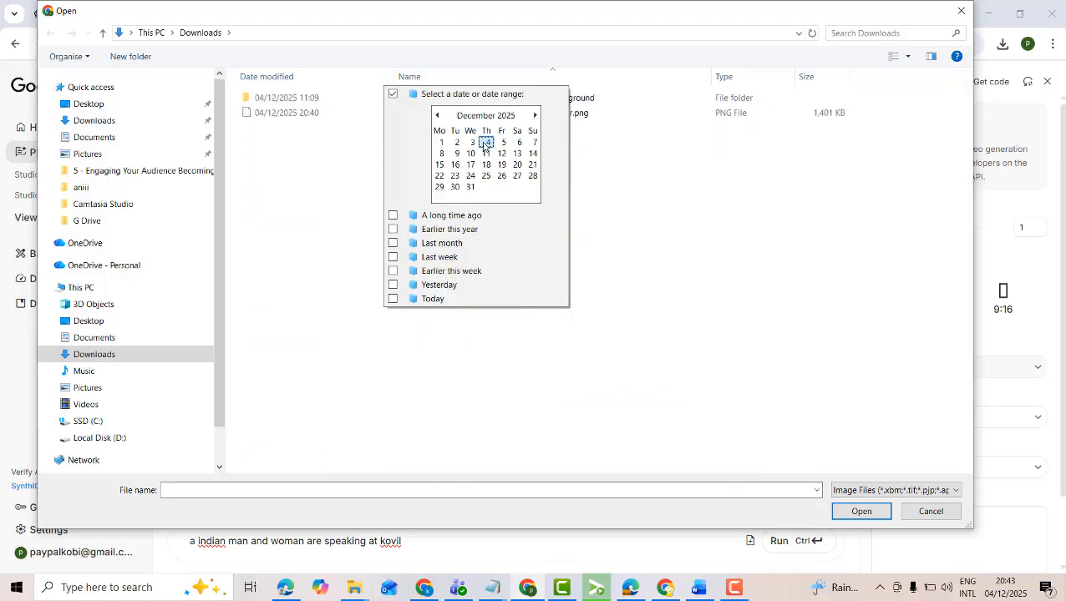
pyautogui.click(296, 114)
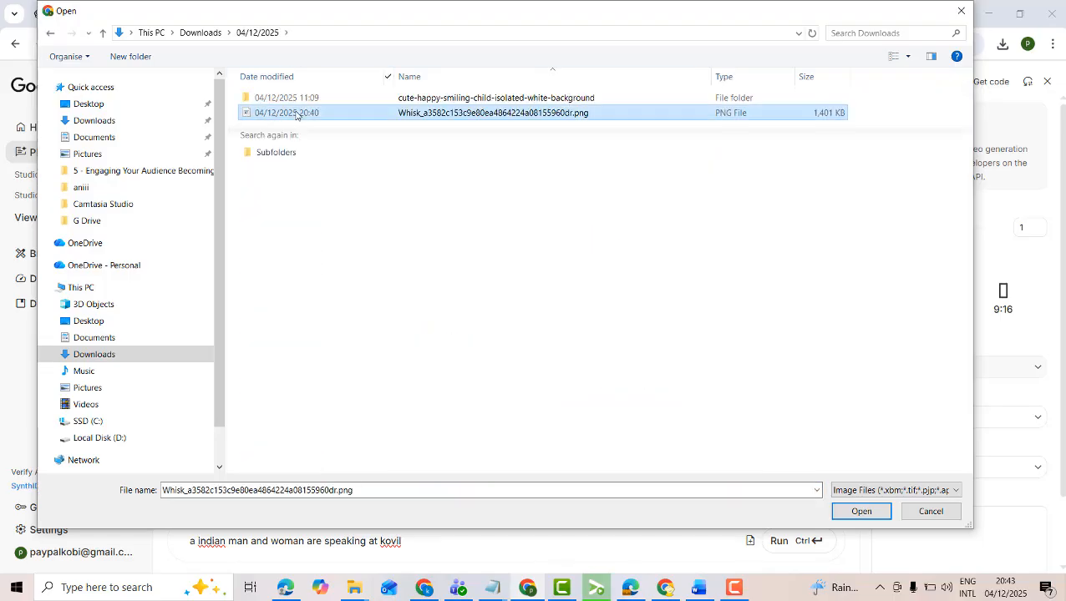
pyautogui.click(843, 513)
# Check the source image of the couple in Whisk, return to AI Studio and run the video generation
pyautogui.click(602, 14)
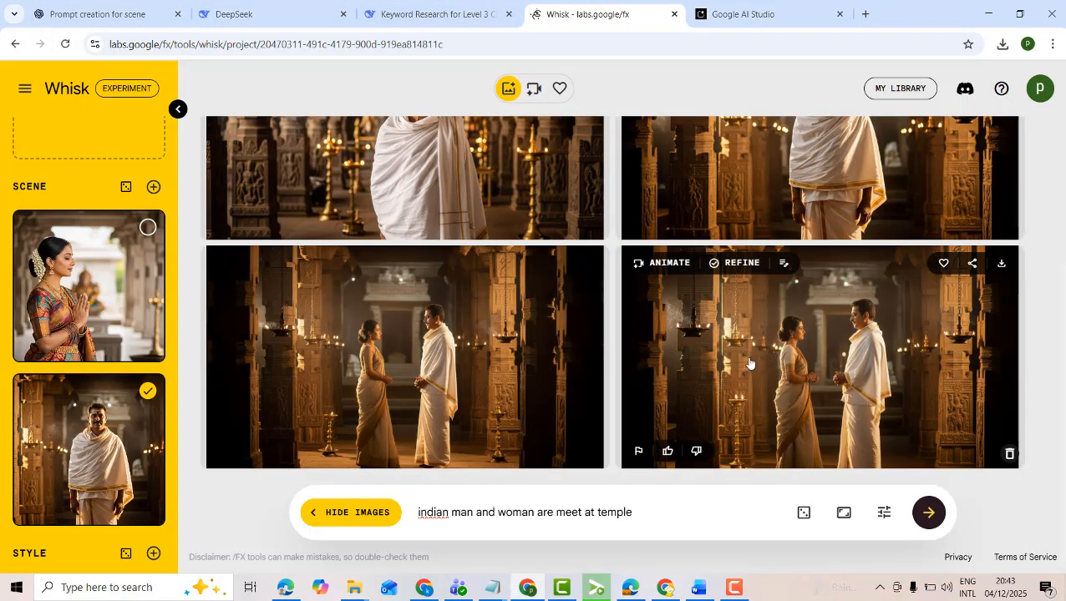
pyautogui.click(715, 15)
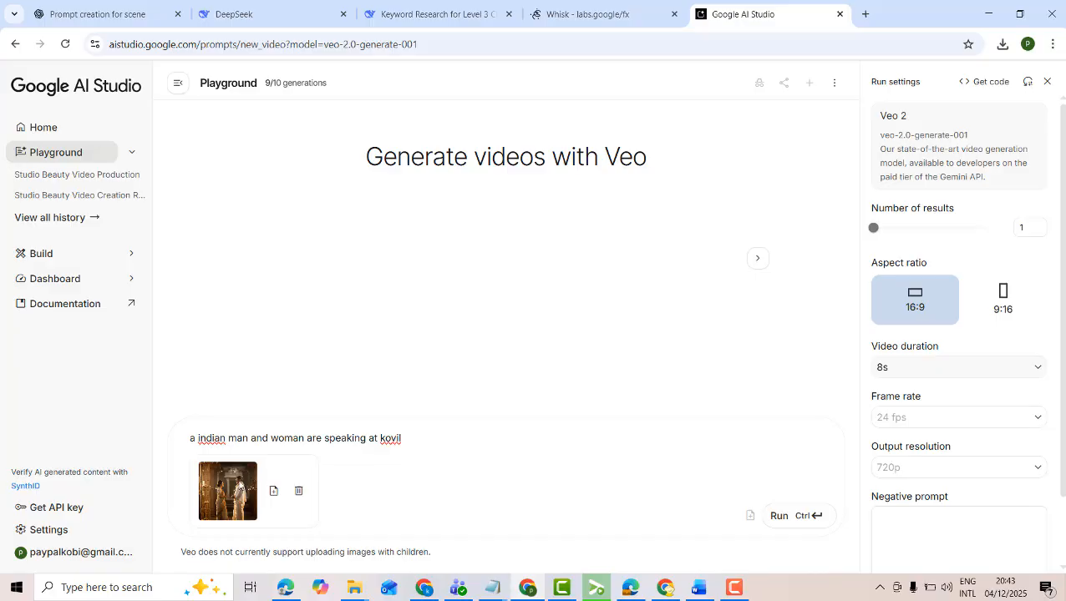
pyautogui.click(800, 517)
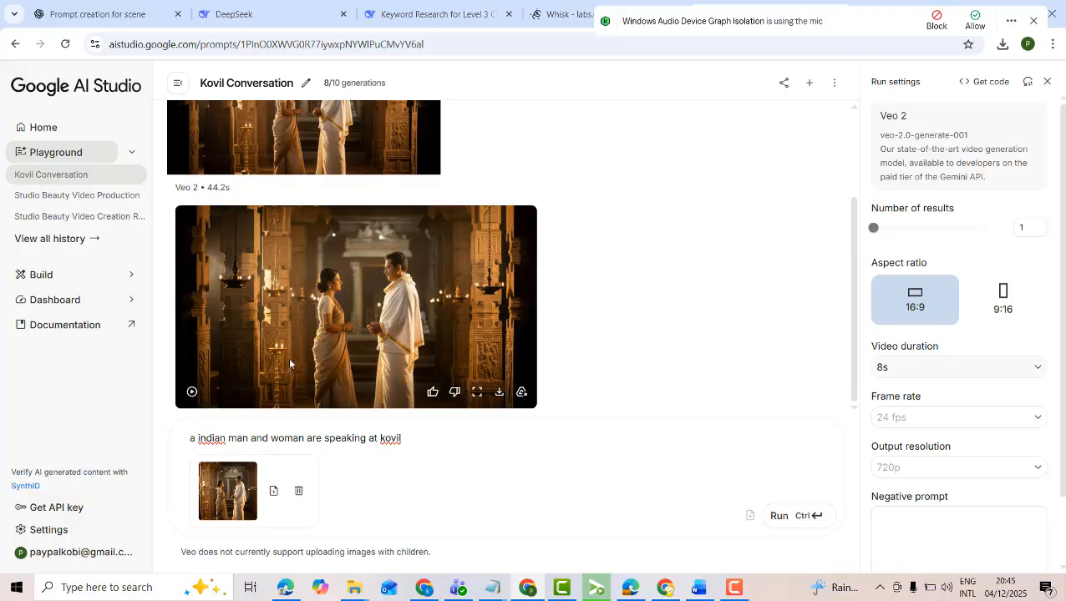
# Play the generated temple video twice and look over the conversation with its source image
pyautogui.click(192, 394)
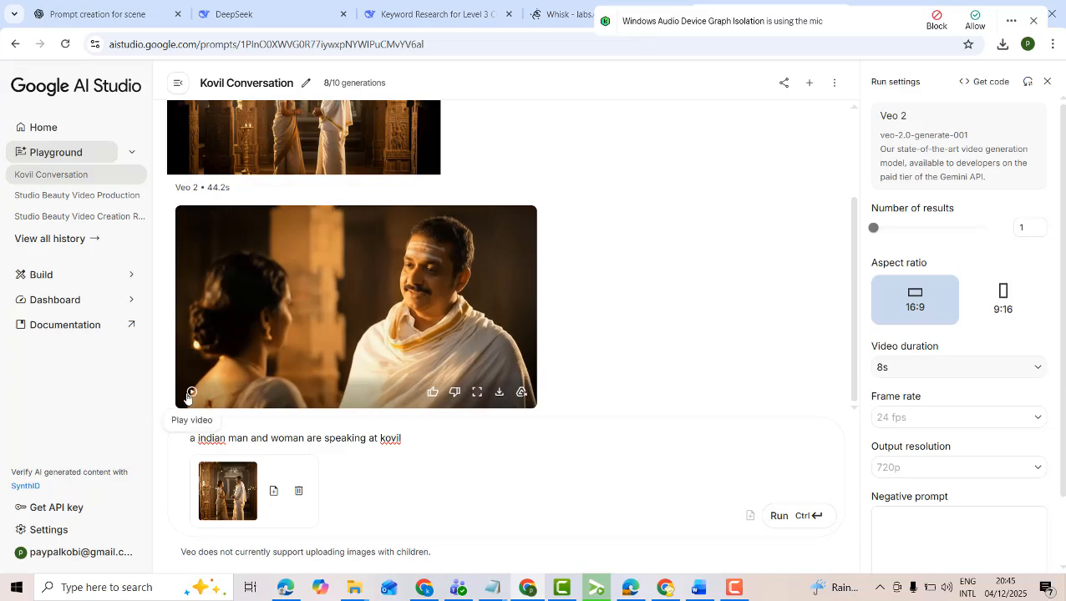
pyautogui.click(191, 391)
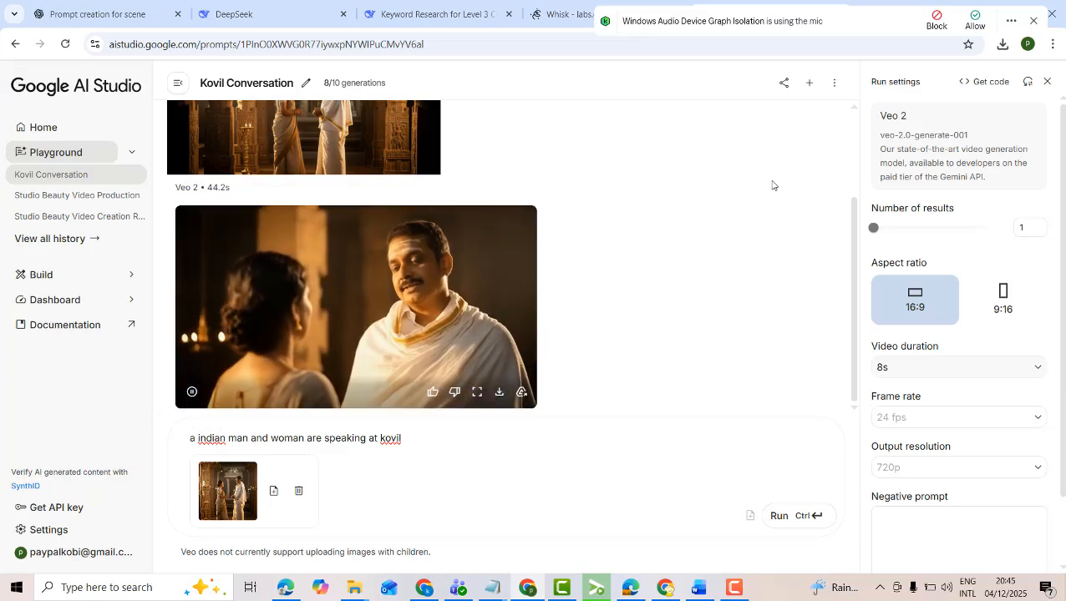
pyautogui.scroll(2, 629, 223)
pyautogui.scroll(-2, 629, 222)
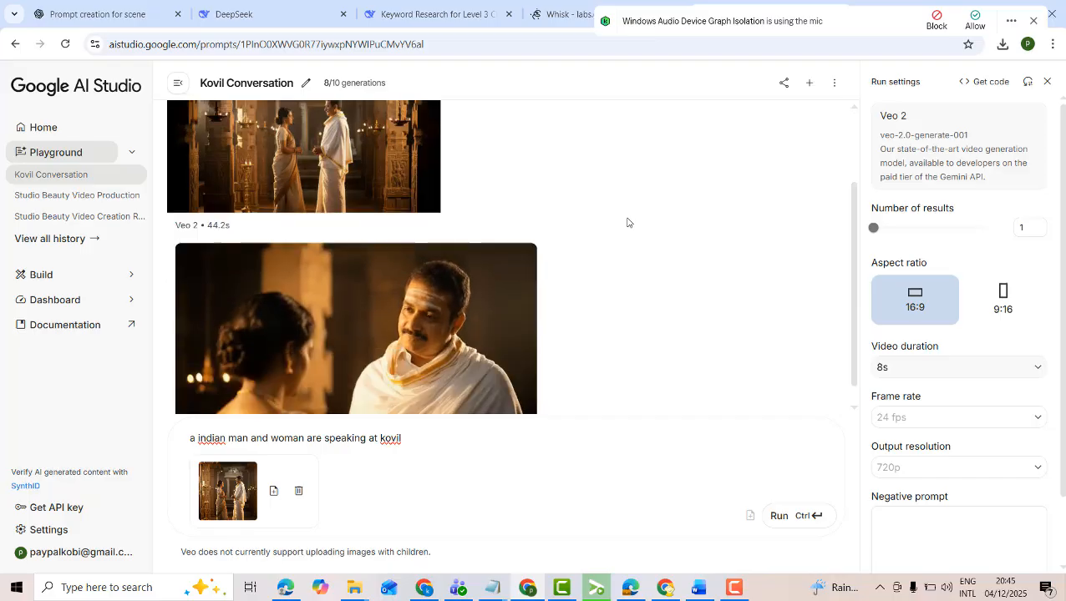
# Compare the video with the source images in Whisk, return to AI Studio and replay the generated clip
pyautogui.click(572, 15)
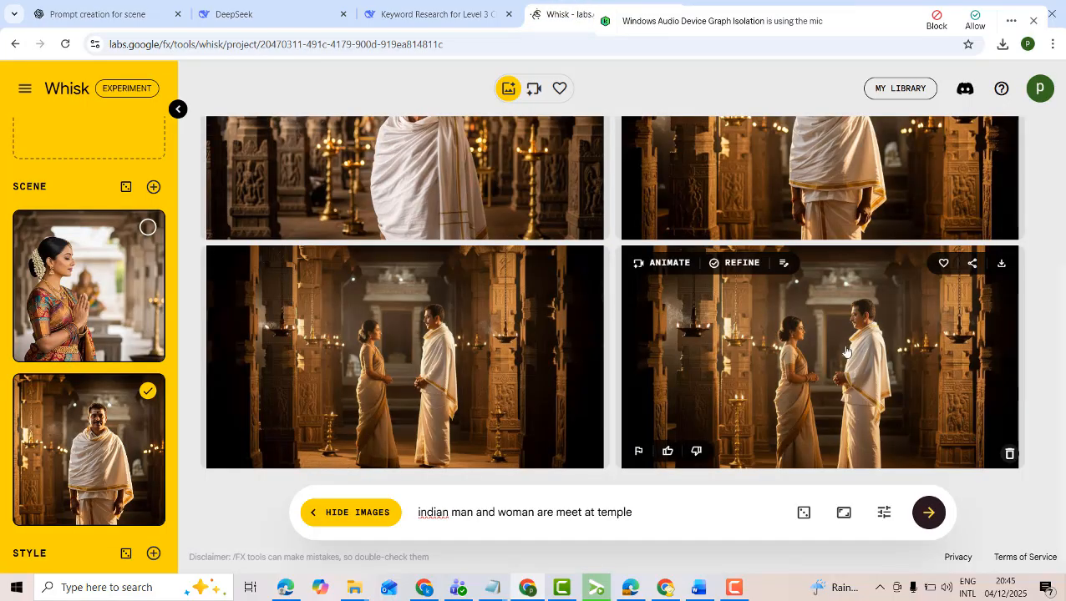
pyautogui.scroll(2, 846, 351)
pyautogui.scroll(-2, 850, 355)
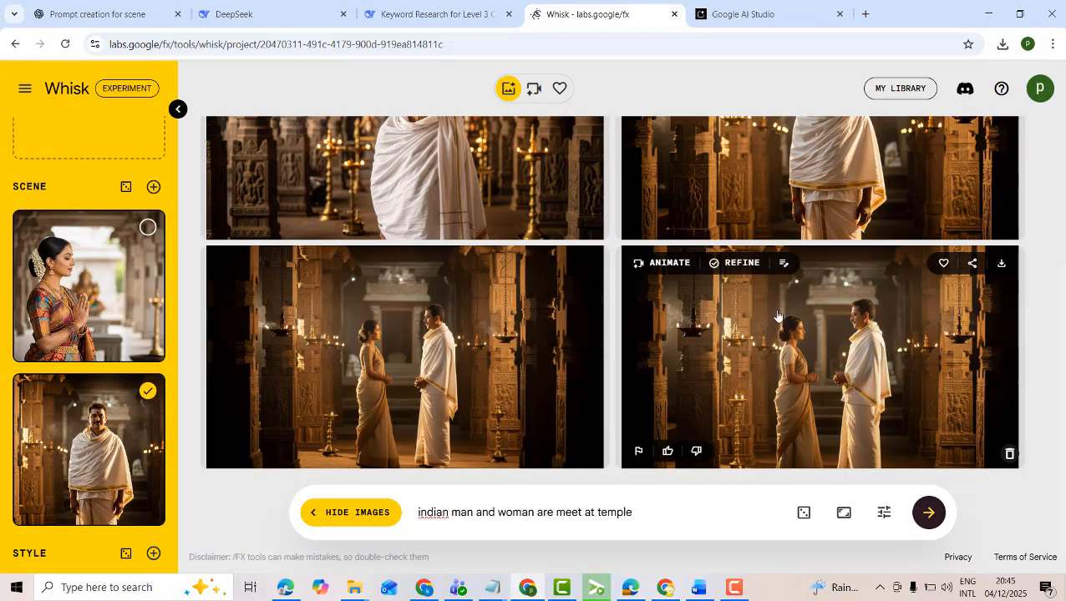
pyautogui.click(755, 16)
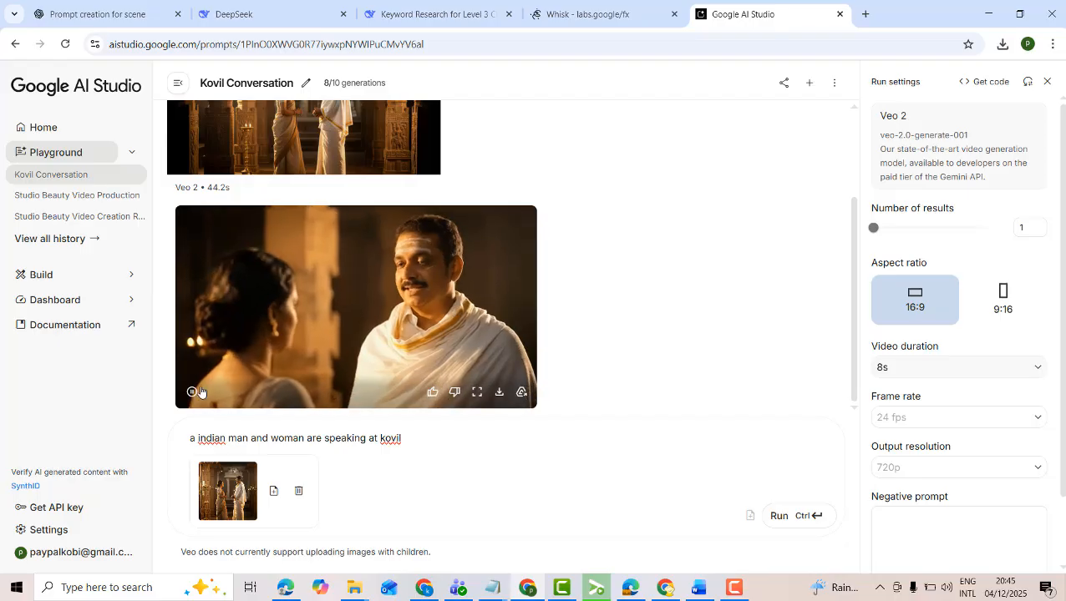
pyautogui.click(193, 393)
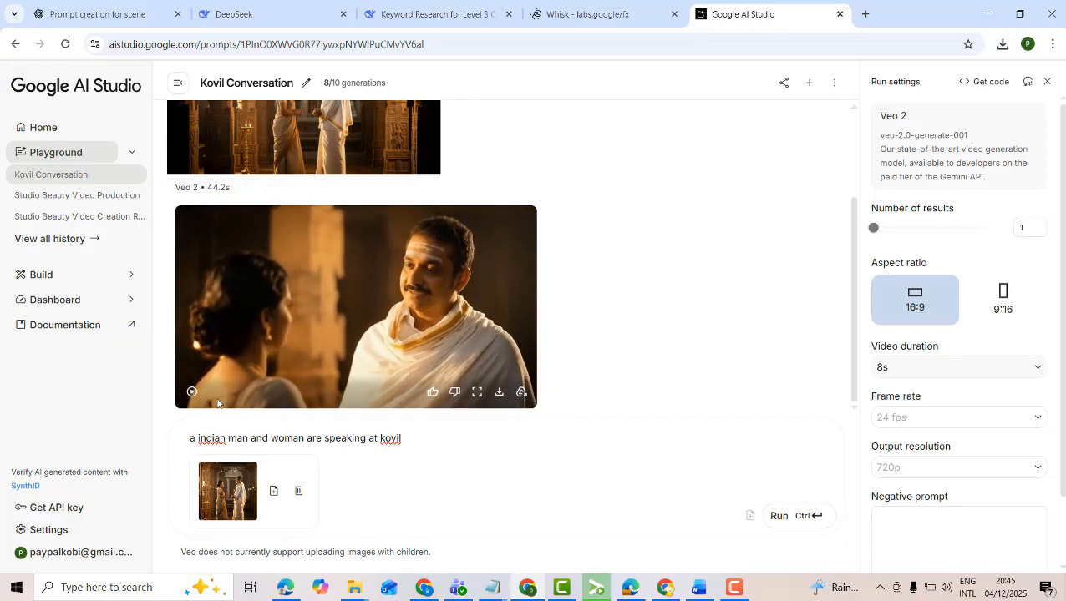
pyautogui.click(192, 393)
pyautogui.press('Print')
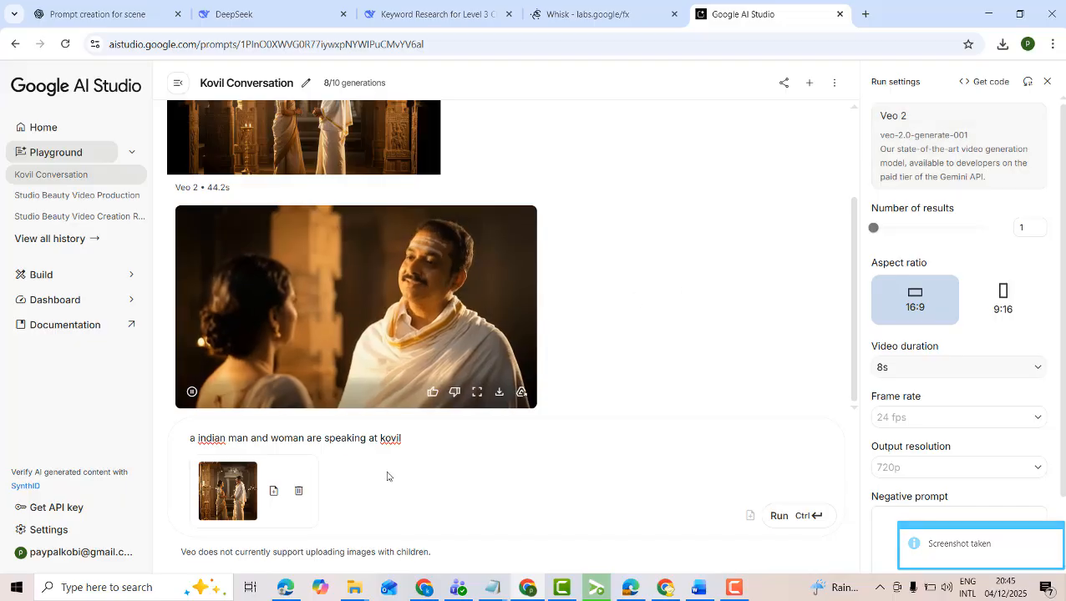
# Download the generated video and play Generated File December 04, 2025 - 8_45PM.mp4 full screen from the Downloads folder
pyautogui.click(499, 393)
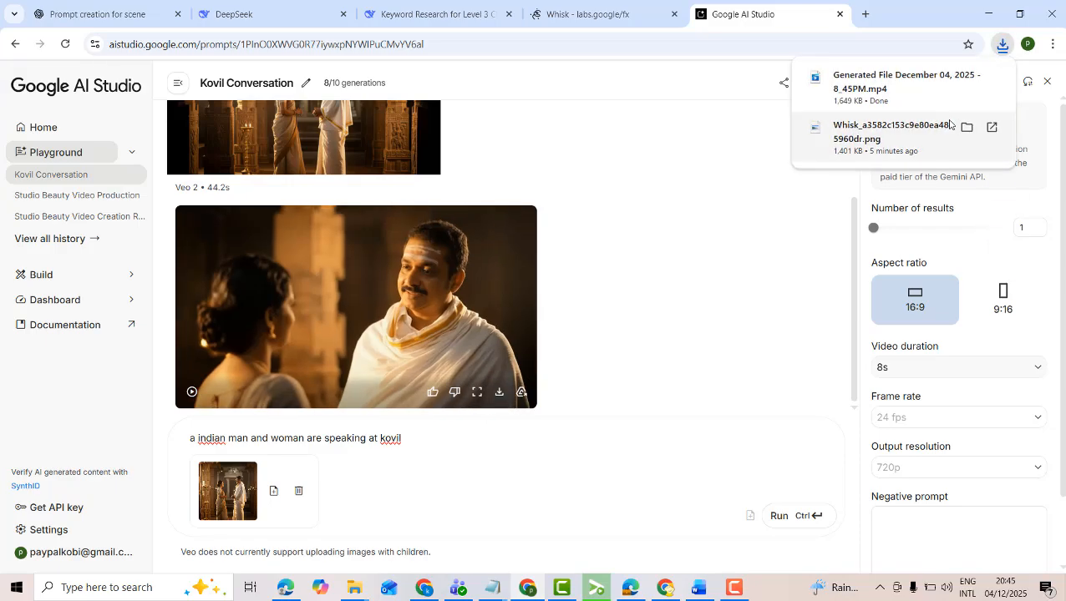
pyautogui.click(967, 76)
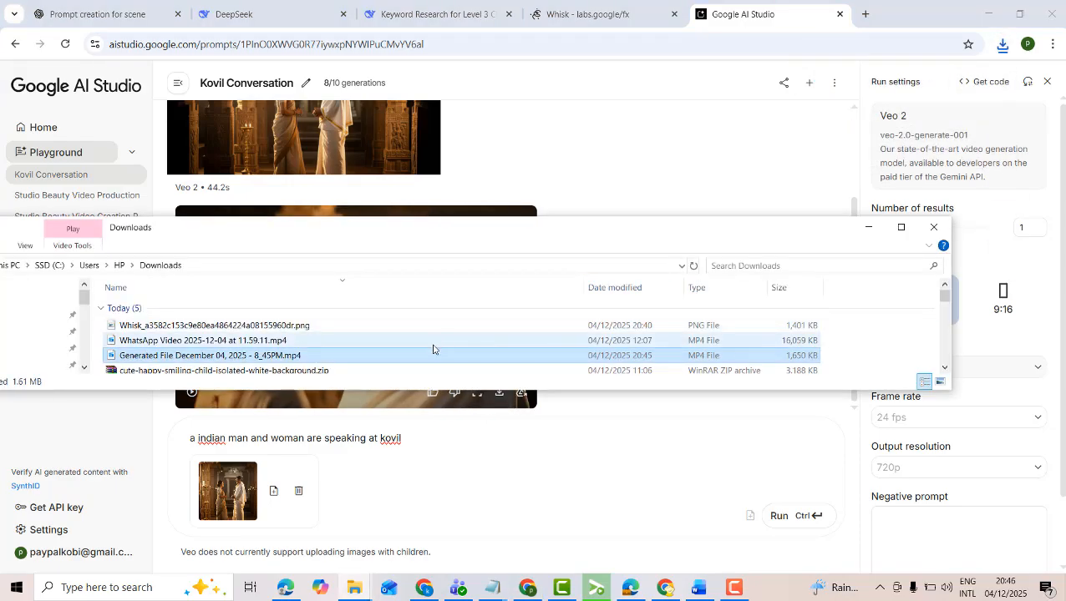
pyautogui.doubleClick(408, 356)
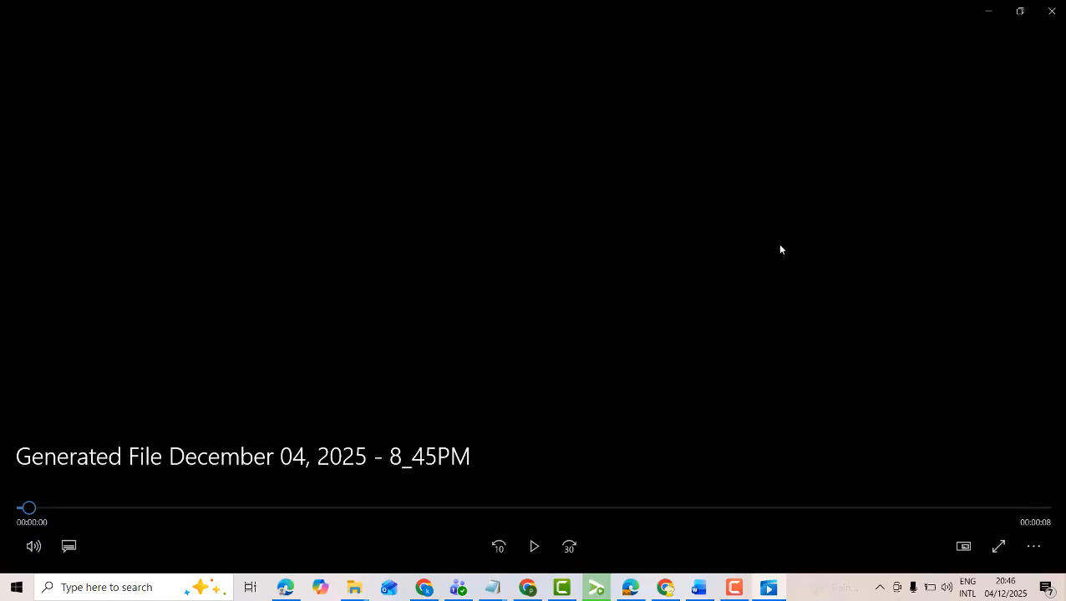
pyautogui.doubleClick(780, 249)
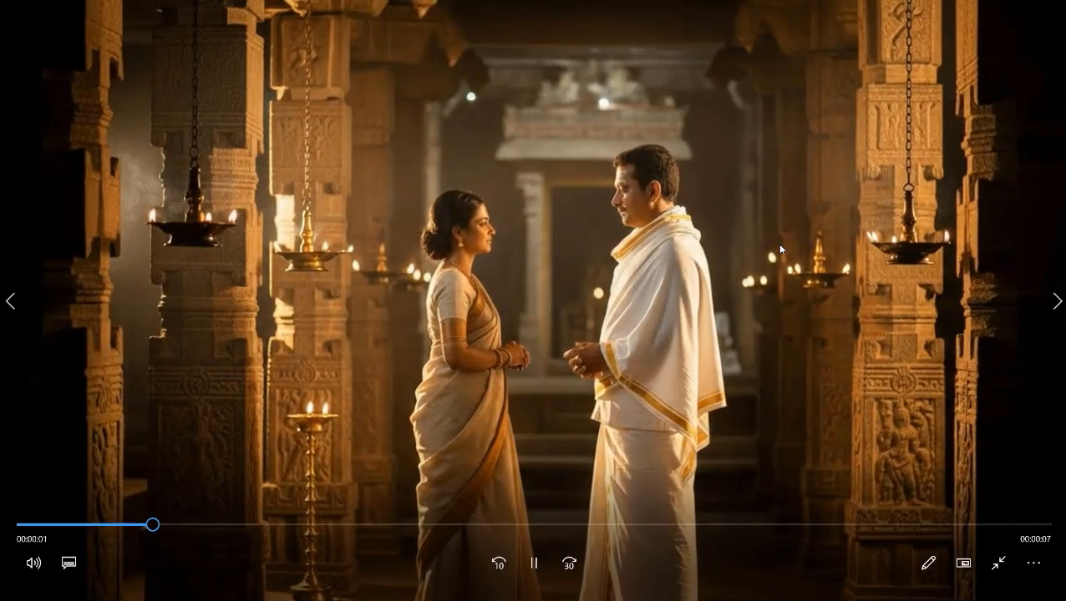